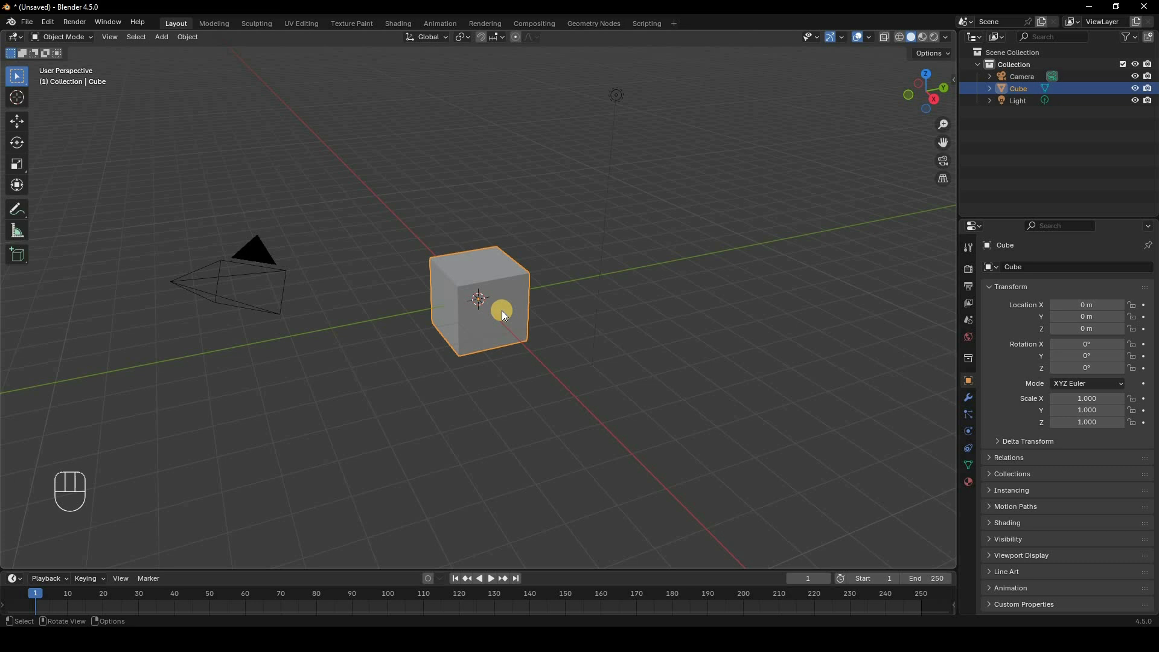
Enter Edit Mode on the cube and try adding horizontal and vertical loop cuts with the Loop Cut tool.
key("Tab")
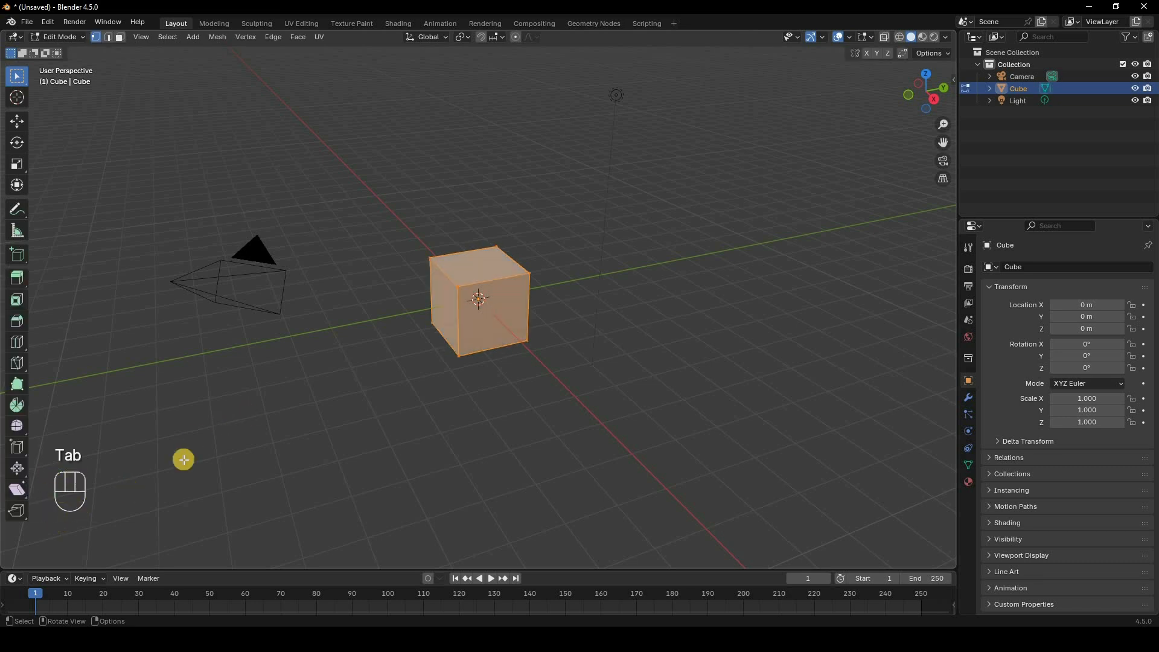
middle_click_drag(699, 307, 692, 283)
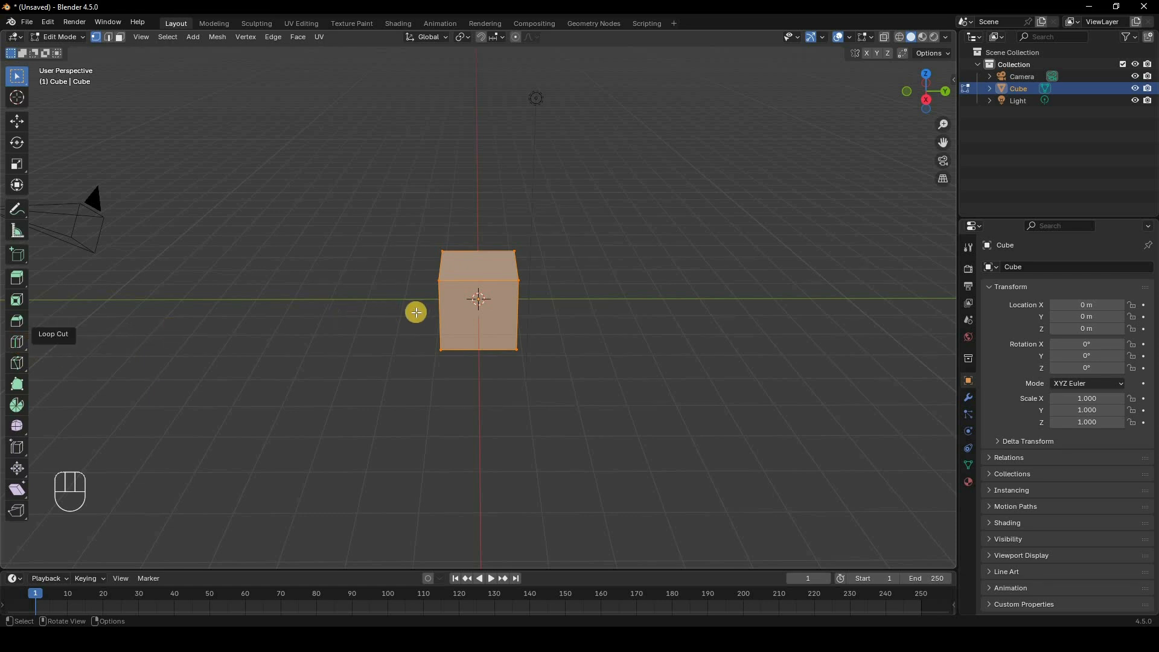
key("ctrl+r")
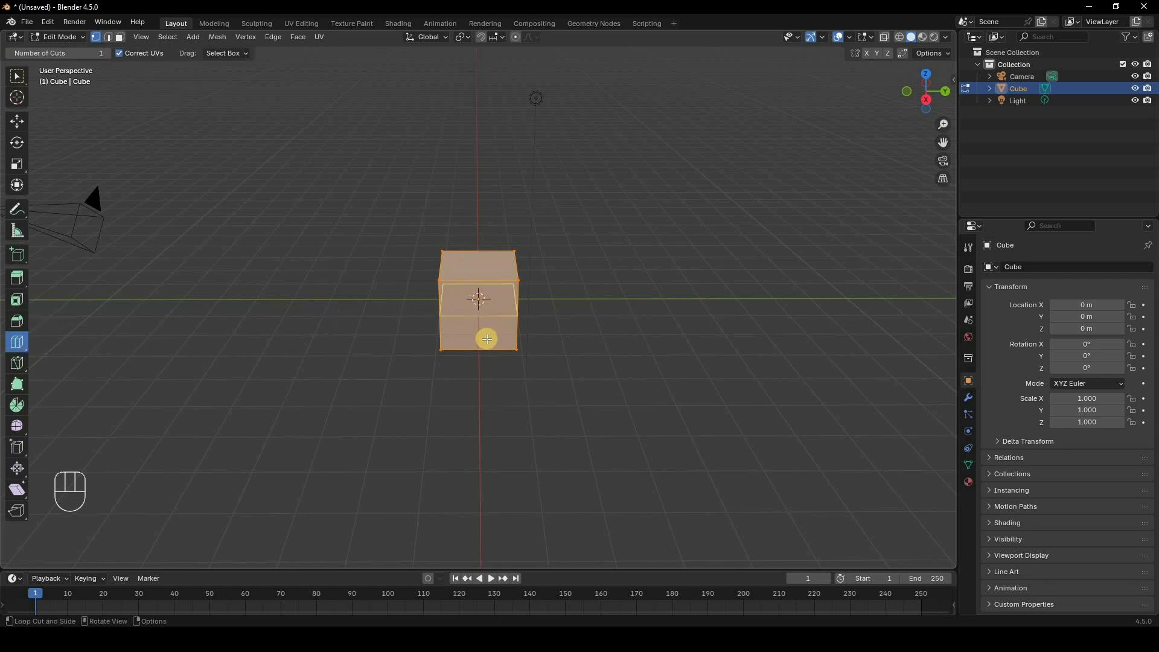
scroll(480, 337, "up", 5)
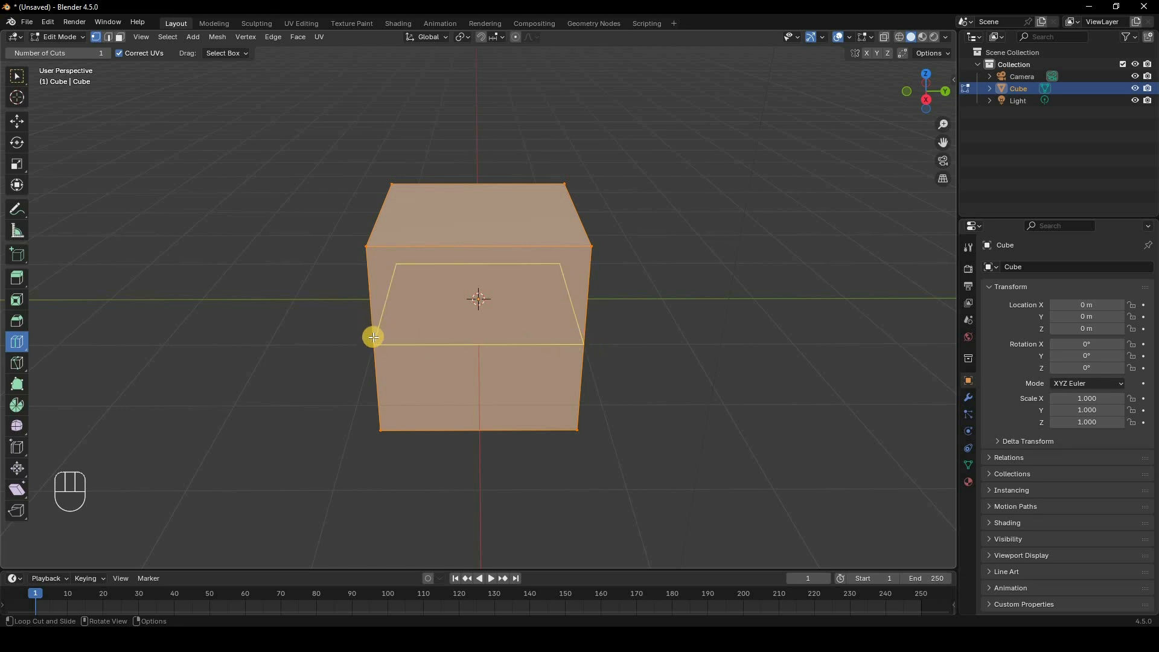
left_click(580, 346)
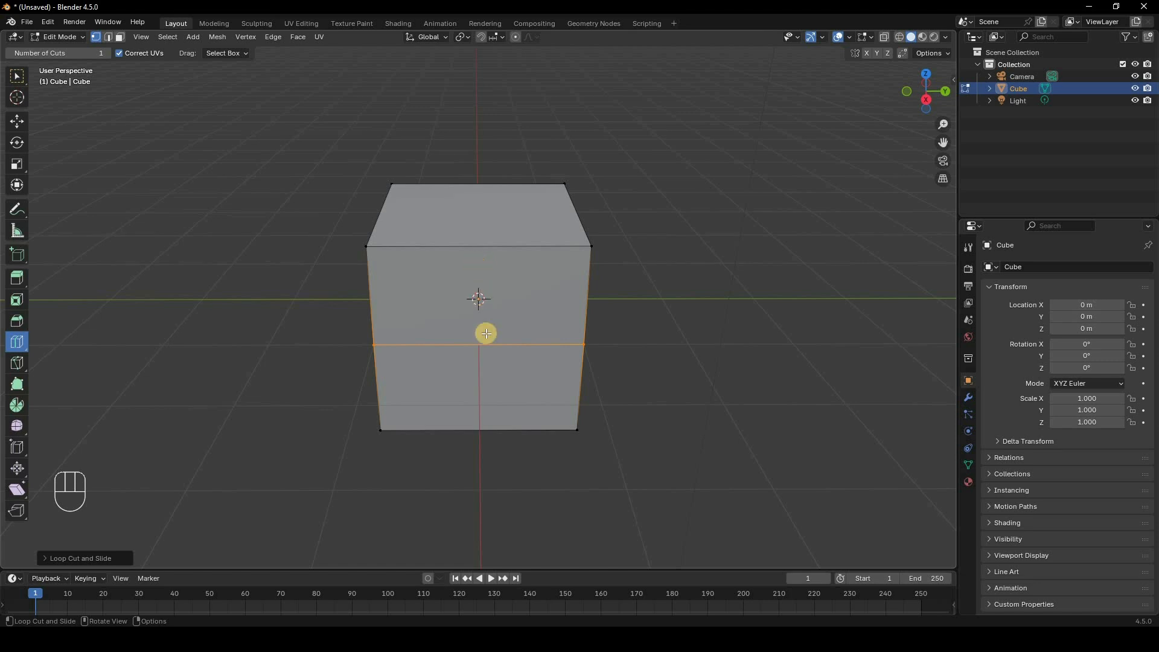
left_click(492, 396)
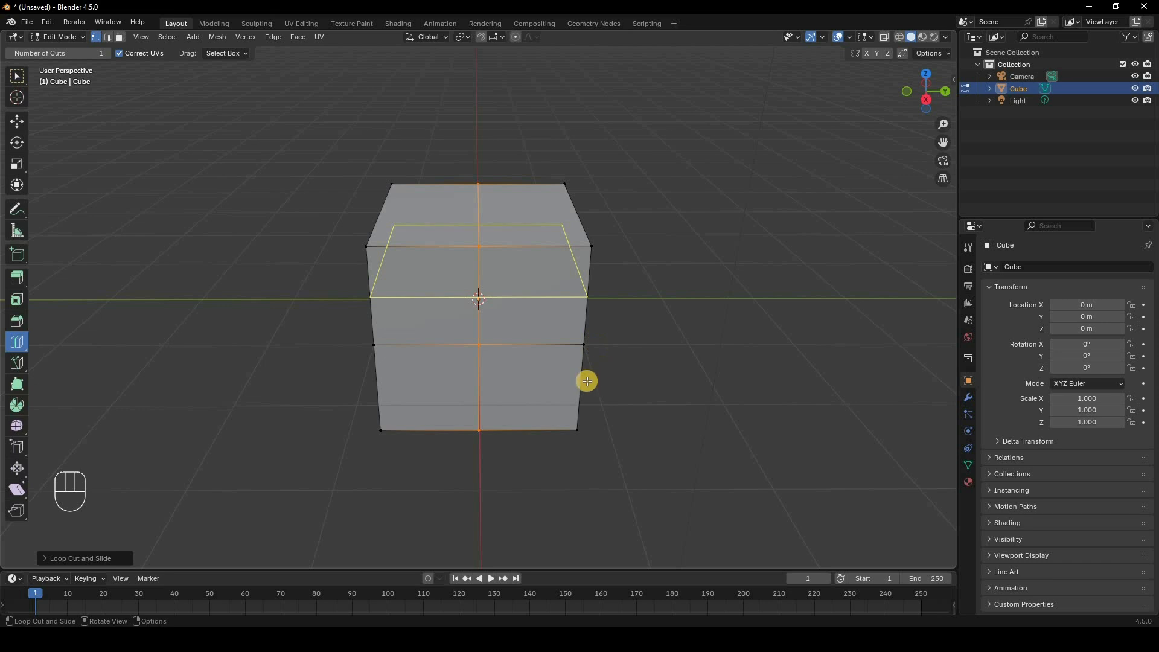
left_click(519, 249)
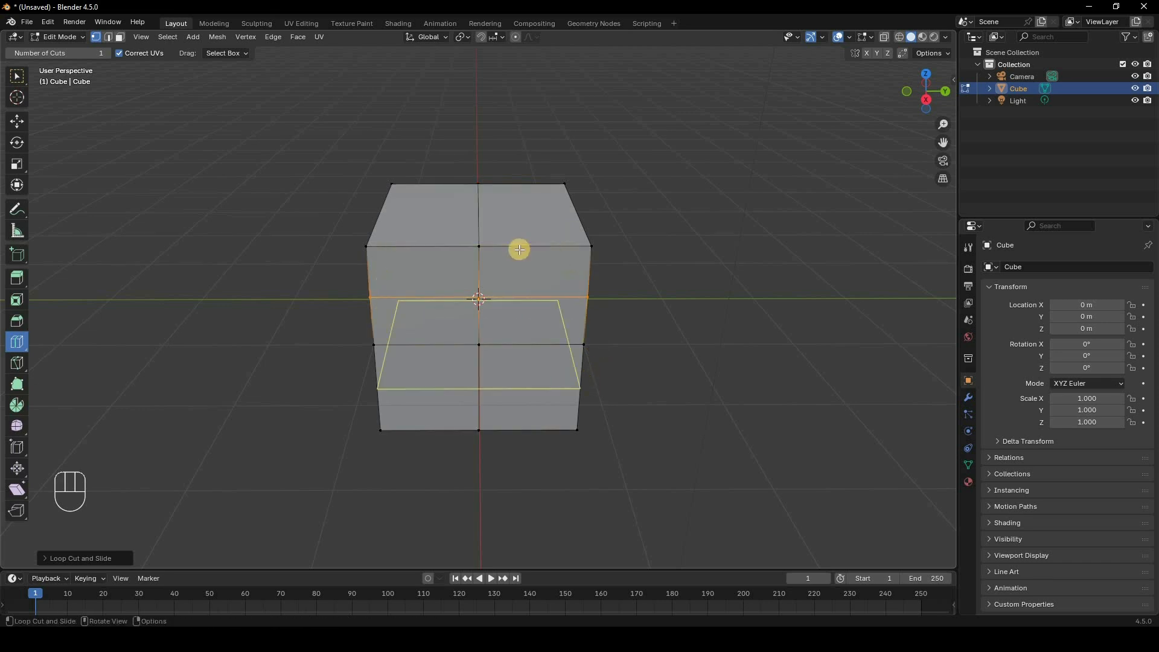
left_click(376, 189)
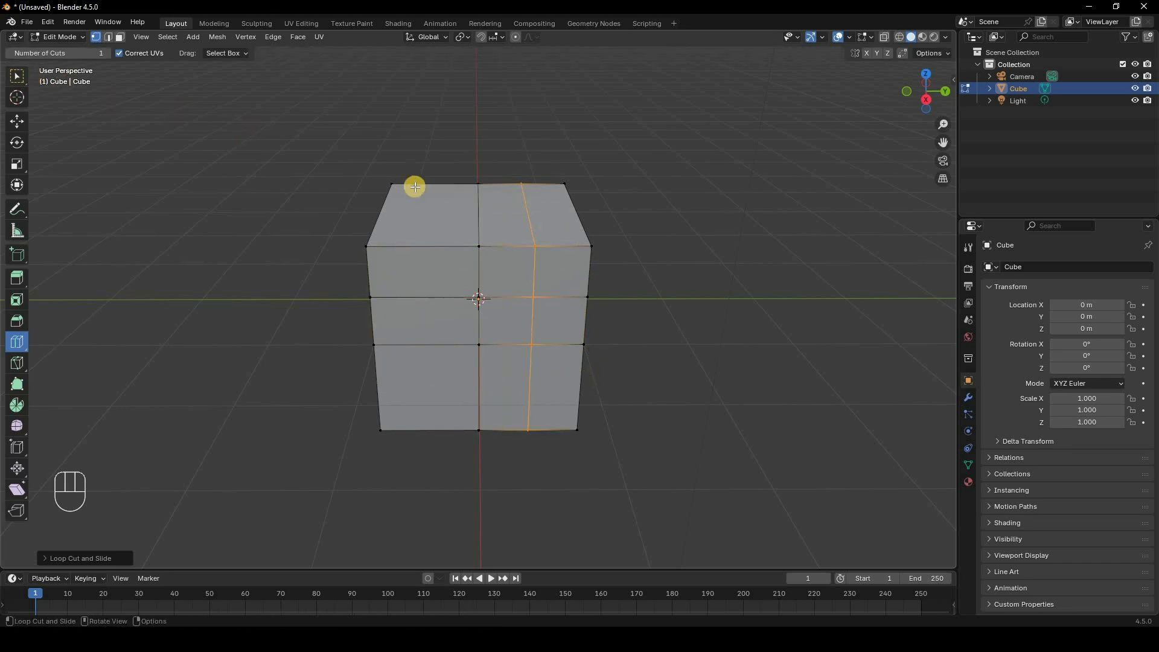
Undo all the loop cuts made on the cube, back to Object Mode.
key("ctrl+z")
key("ctrl+z")
key("ctrl+z")
key("ctrl+z")
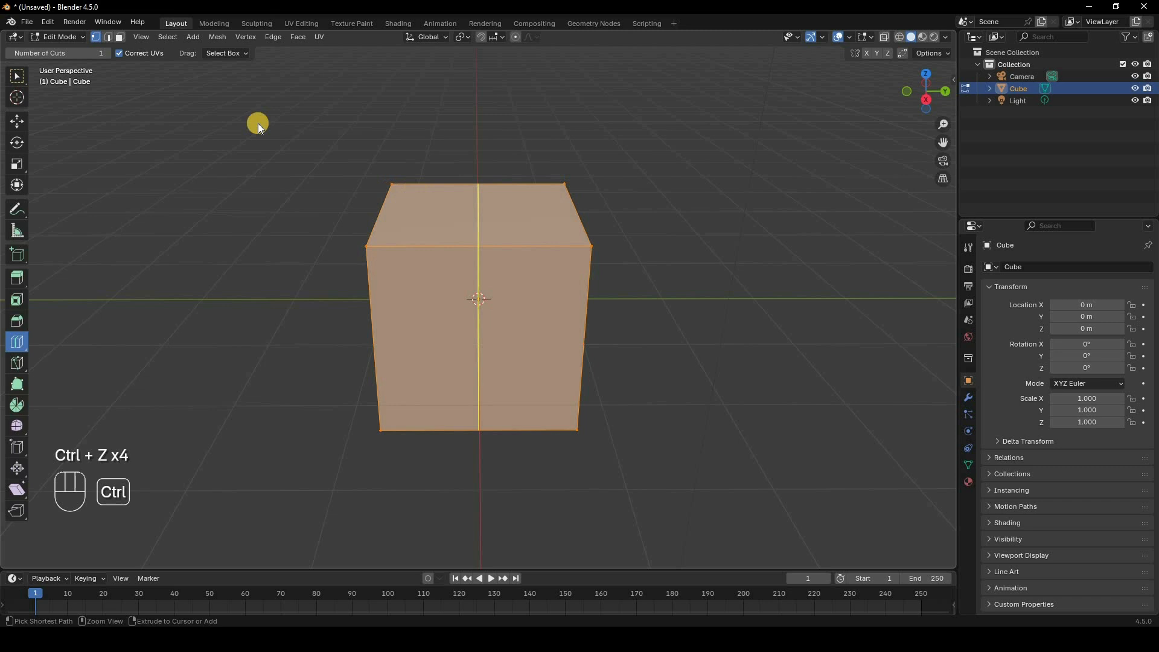
key("ctrl+z")
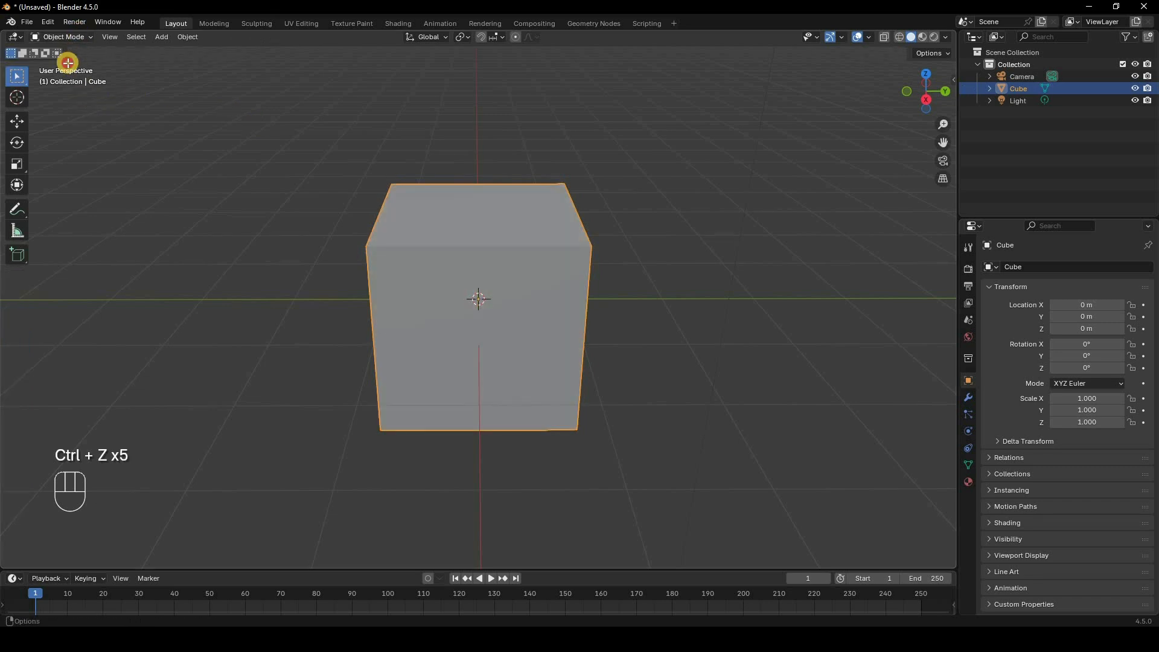
Return the cube to Edit Mode with the Select Box tool and add one horizontal loop cut at mid-height.
left_click(61, 37)
key("Tab")
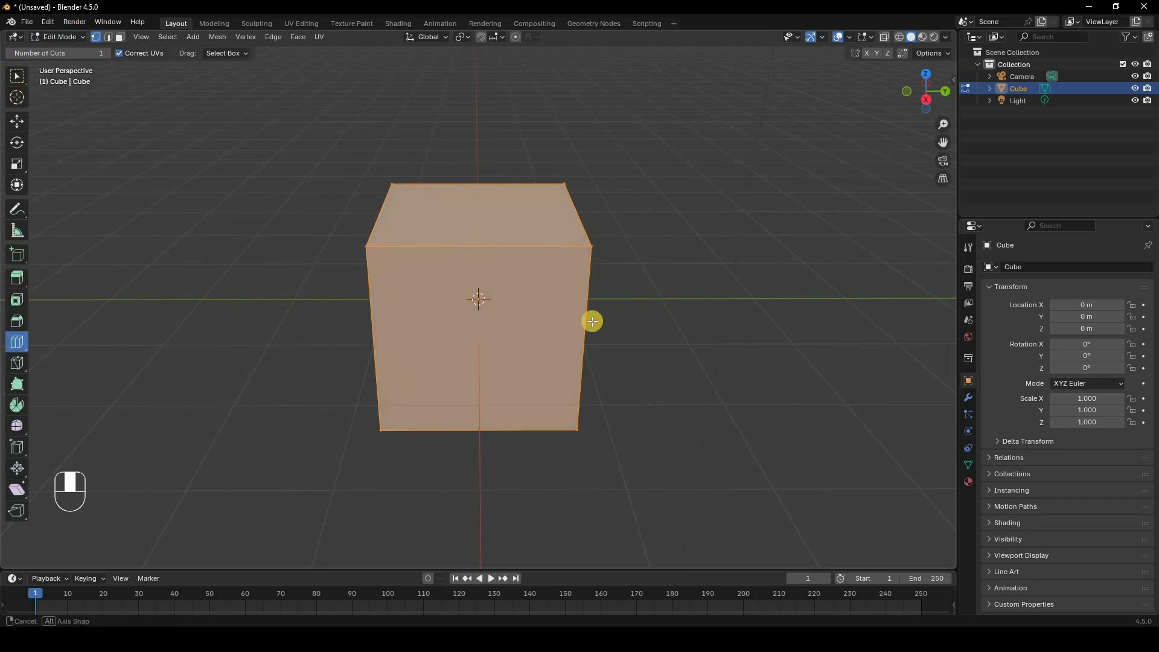
middle_click_drag(590, 320, 490, 331)
left_click(14, 73)
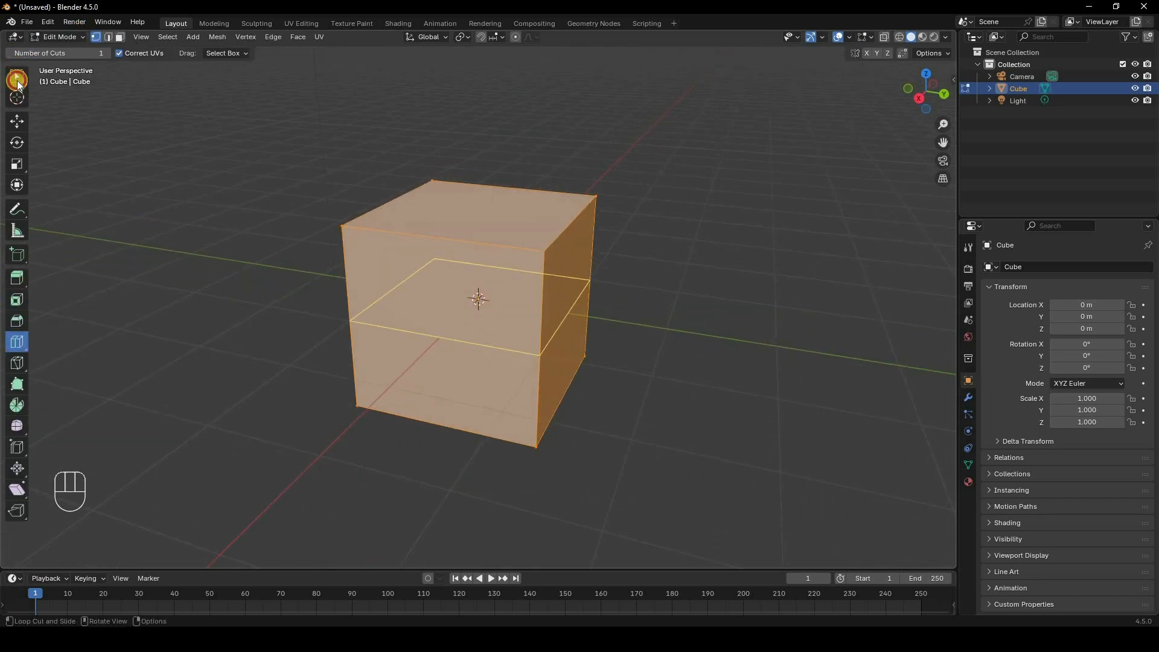
left_click(462, 262)
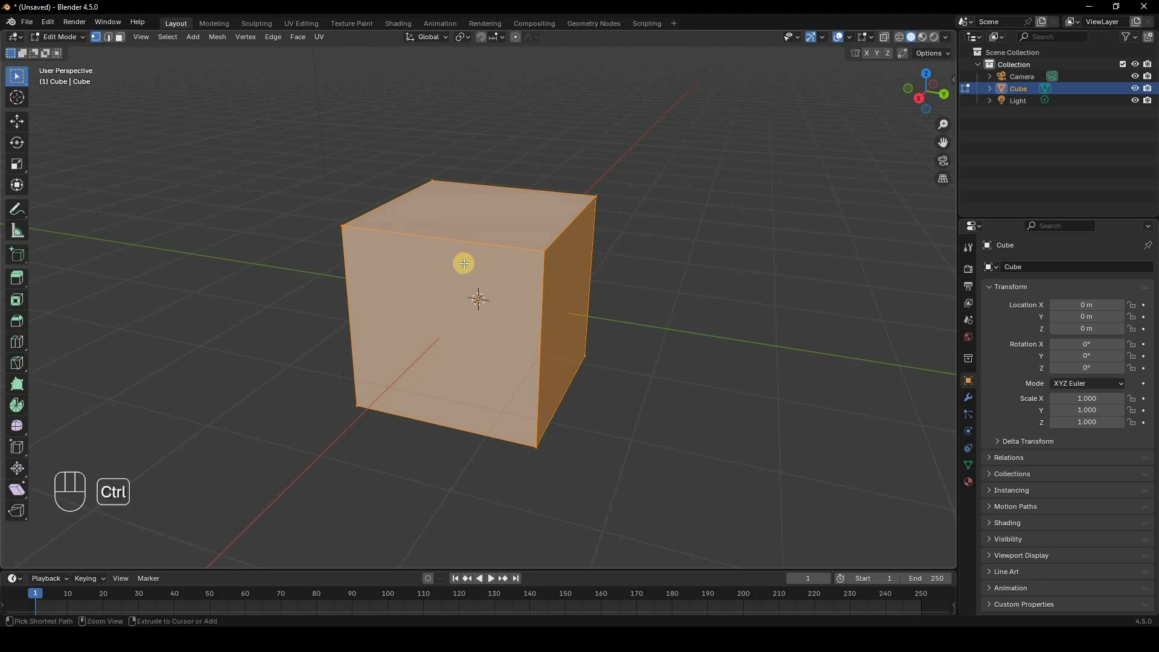
key("ctrl+r")
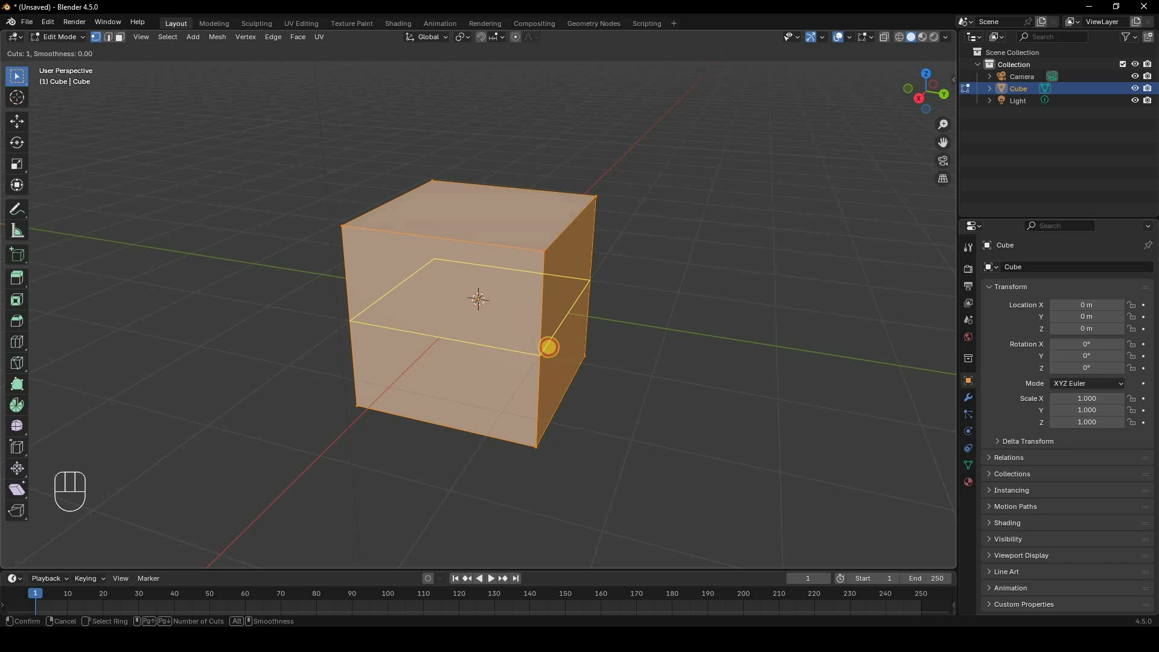
left_click(549, 347)
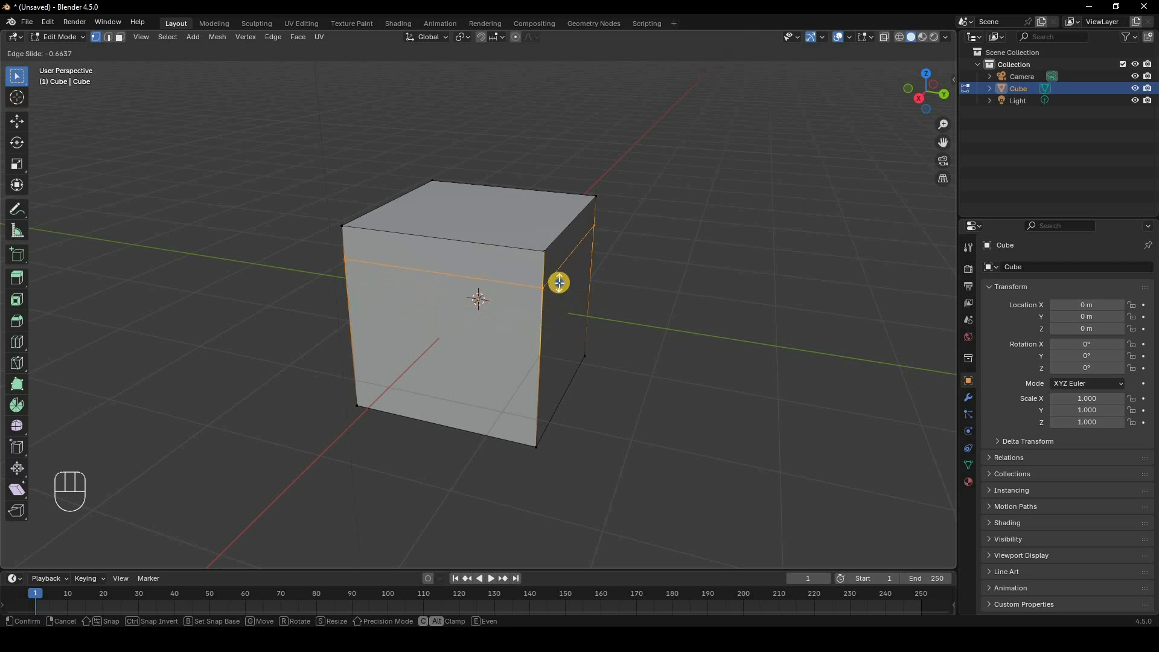
left_click(543, 350)
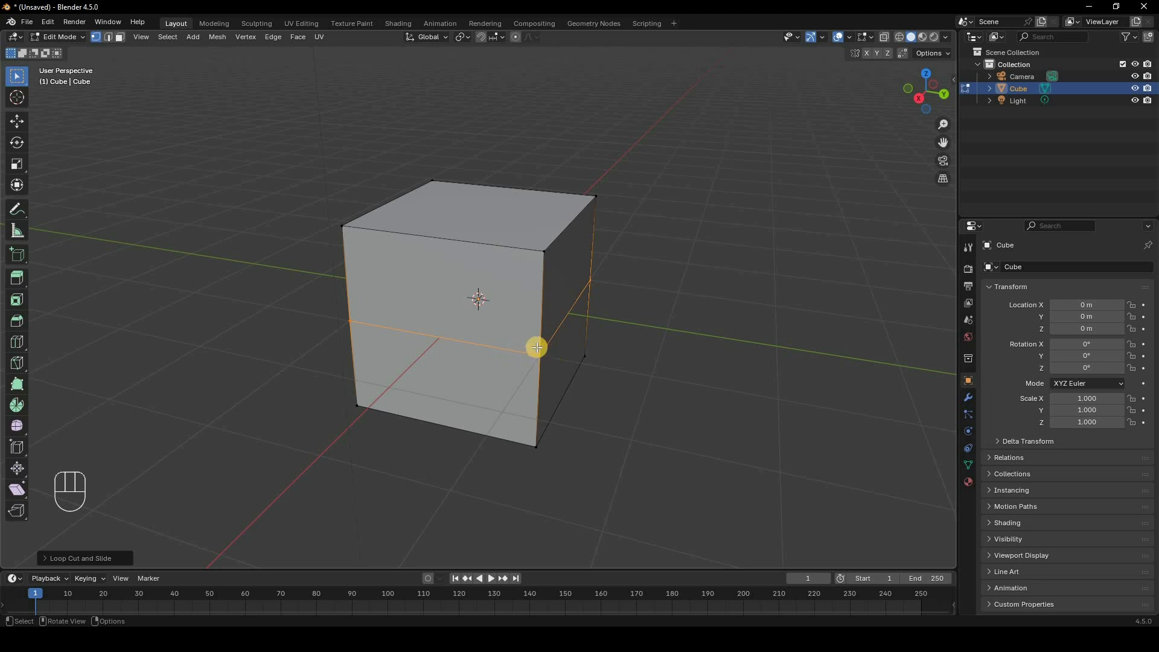
Add one vertical loop cut through the cube's front and top, slid close to the right edge.
middle_click_drag(536, 345, 479, 272)
key("ctrl+r")
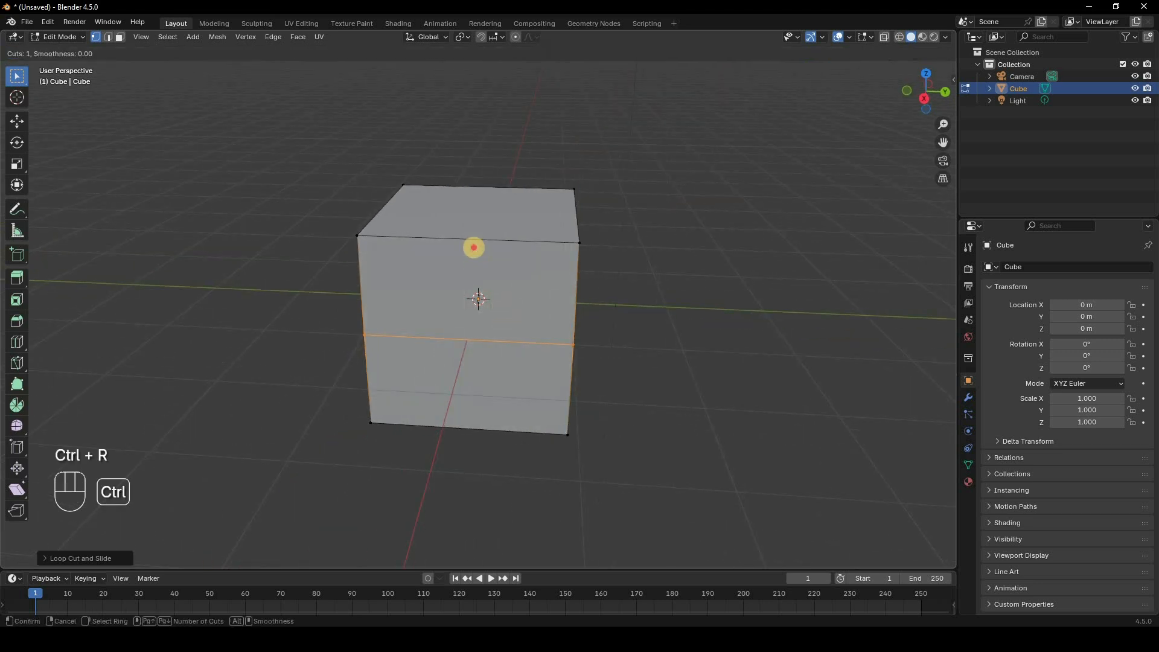
left_click(474, 247)
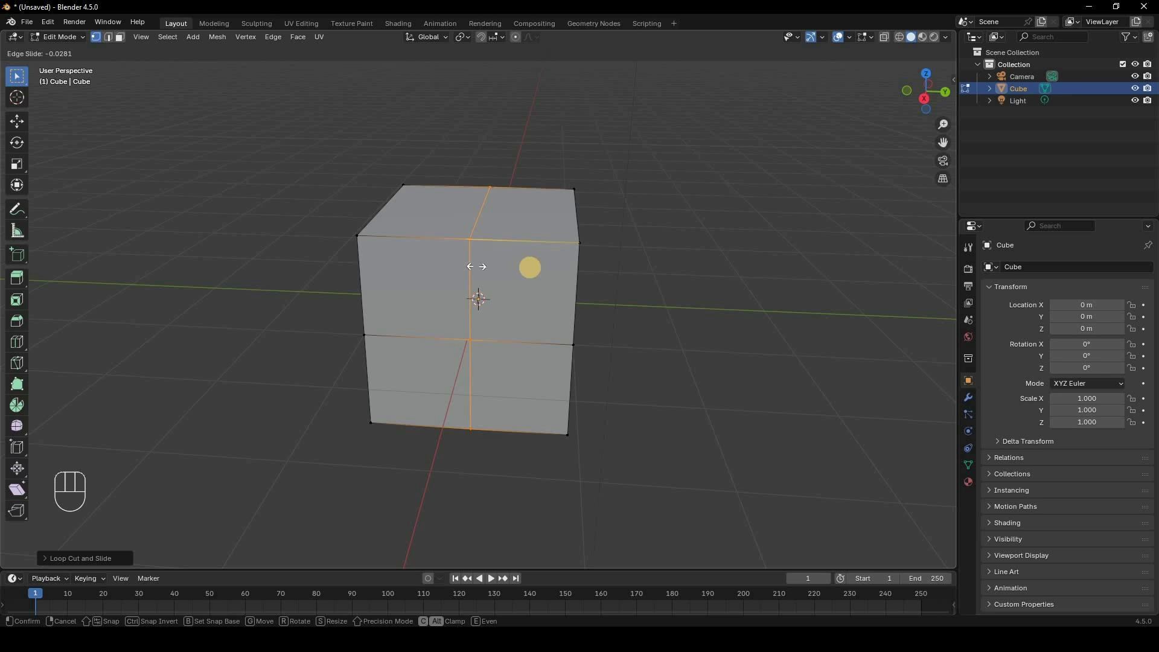
left_click(460, 271)
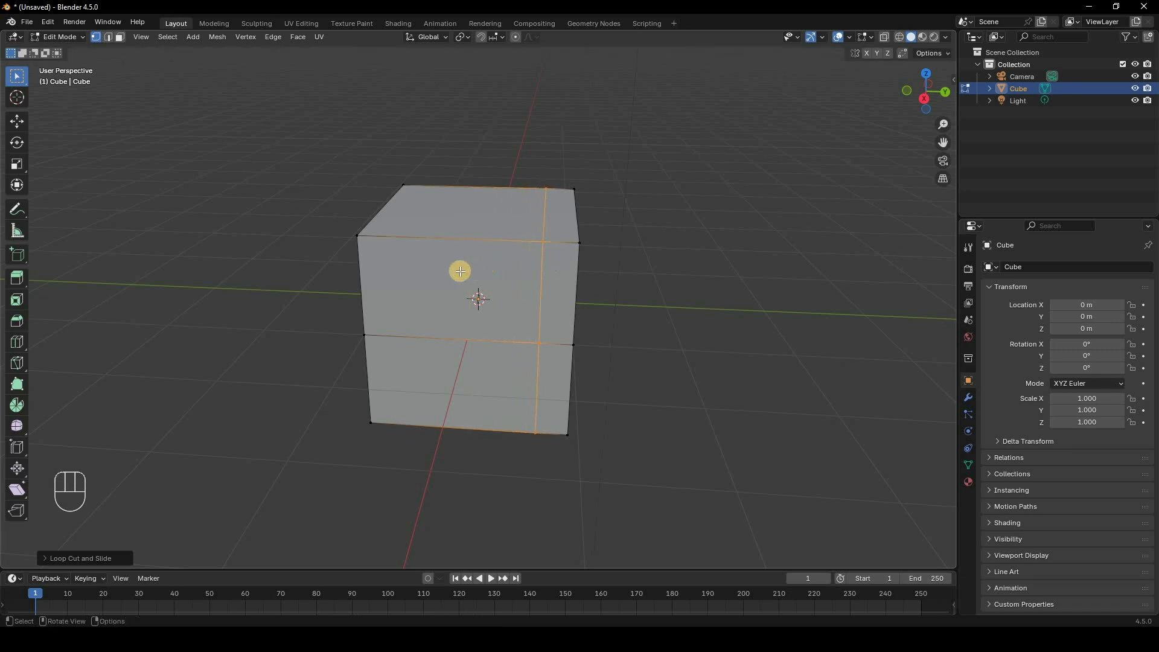
key("ctrl+r")
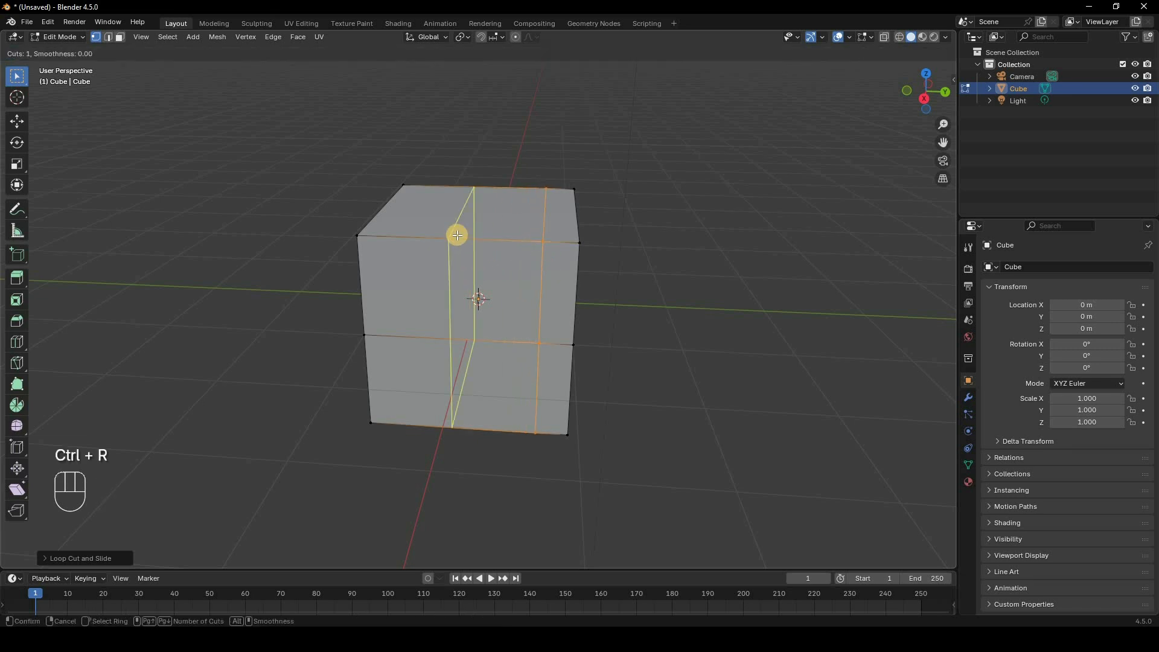
scroll(468, 256, "up", 10)
right_click(459, 251)
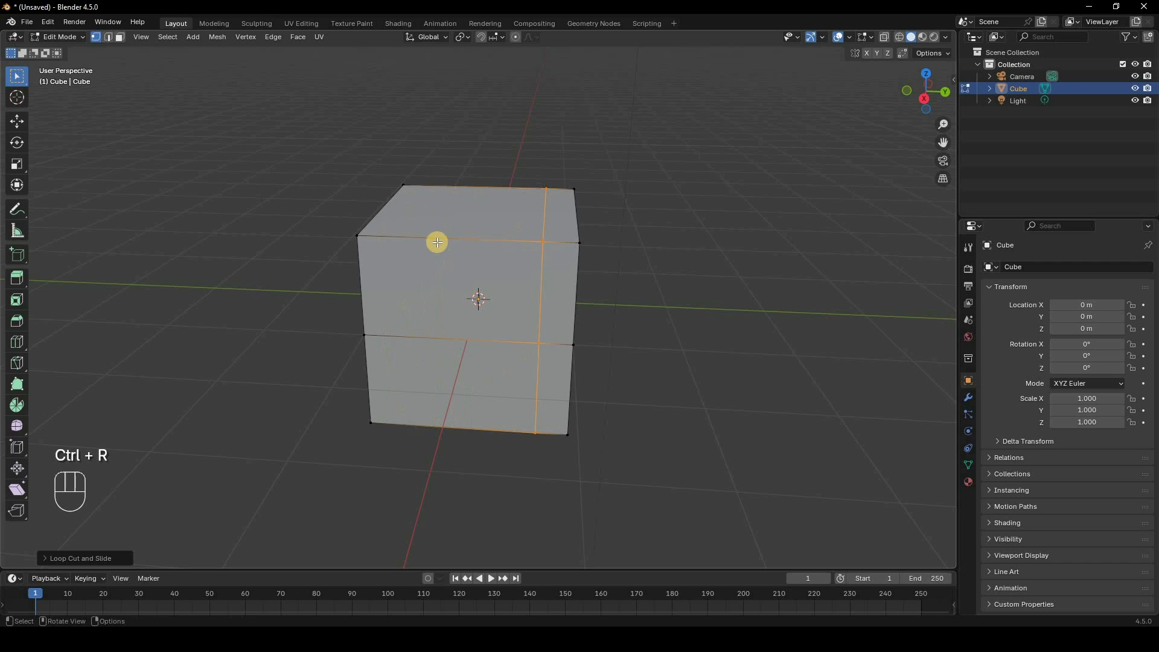
Add six evenly spaced vertical loop cuts between the cube's left edge and the existing vertical loop, without sliding them.
key("ctrl")
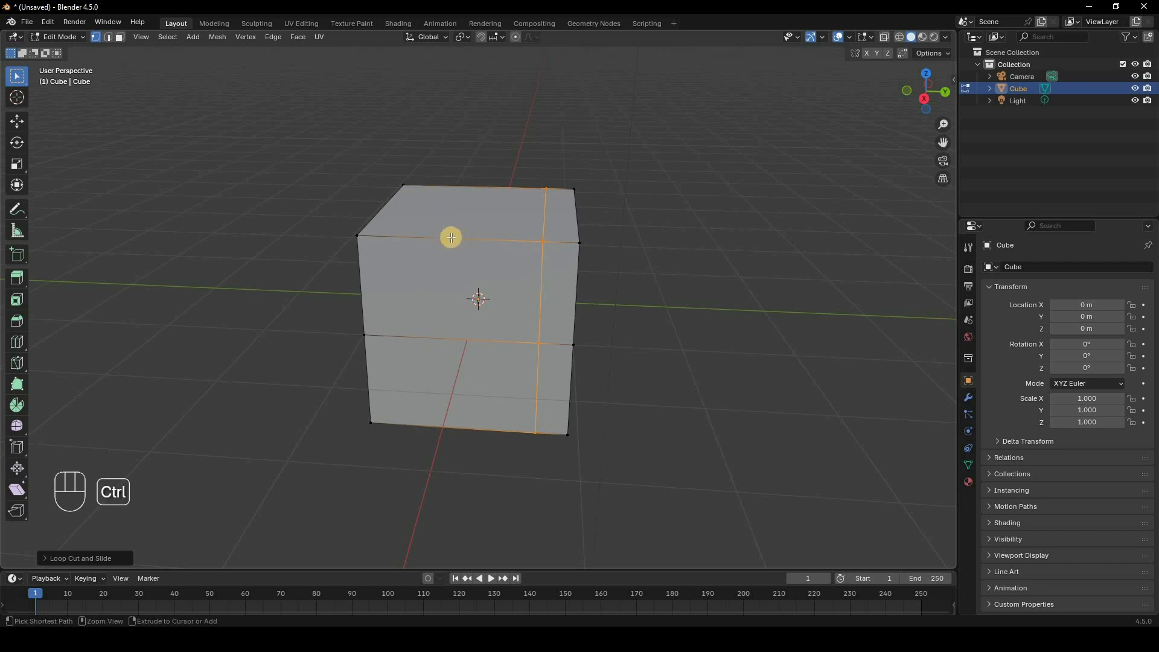
key("ctrl+r")
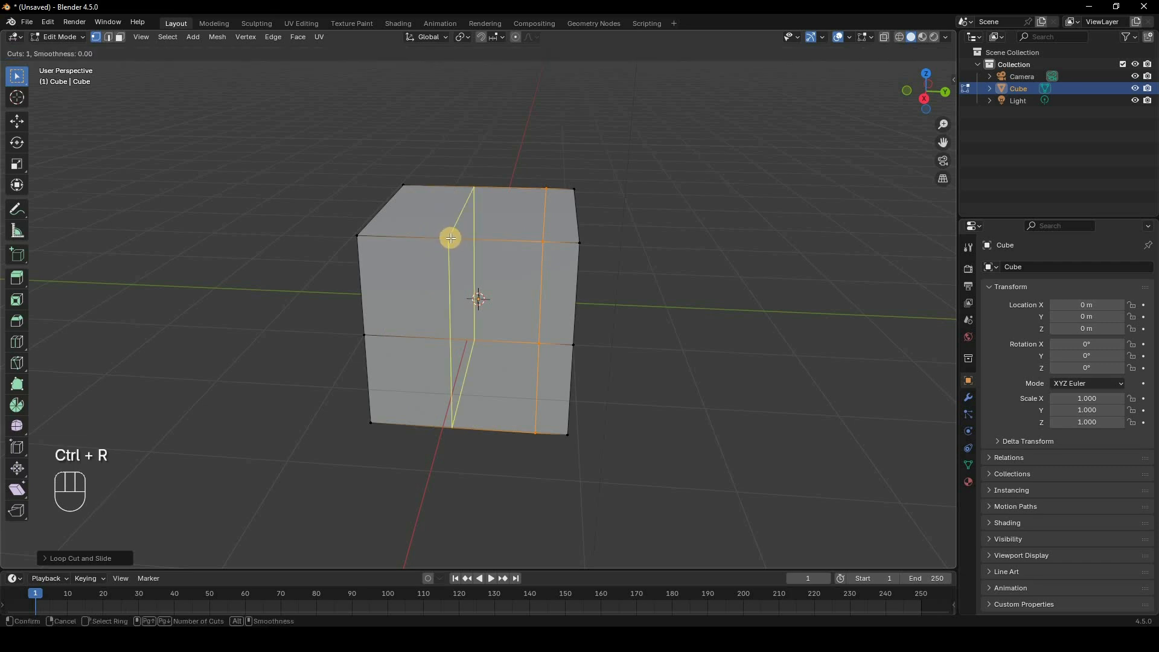
scroll(451, 239, "up", 2)
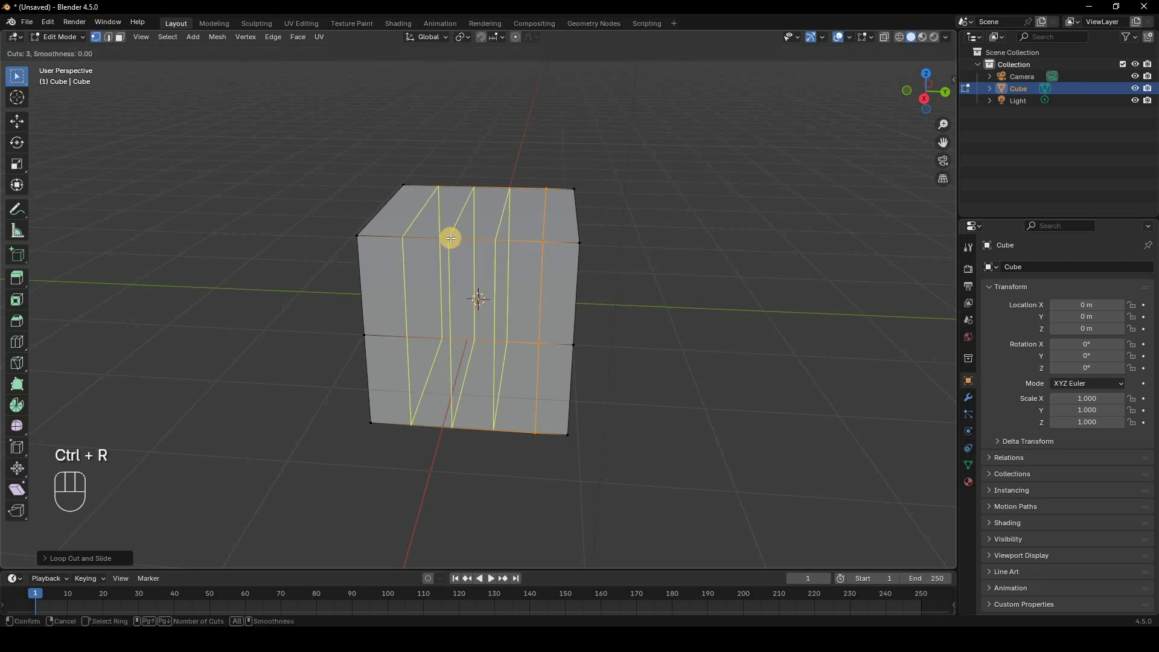
scroll(451, 239, "up", 2)
scroll(451, 239, "down", 4)
scroll(452, 240, "up", 8)
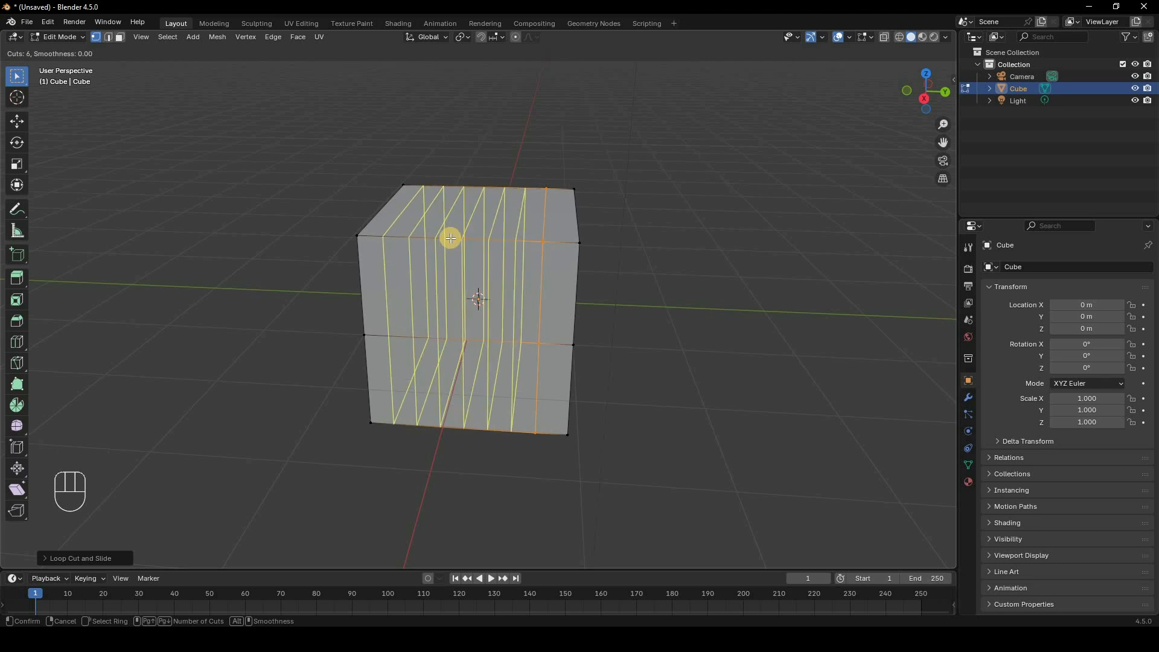
scroll(451, 240, "down", 7)
scroll(451, 241, "up", 5)
scroll(451, 239, "down", 3)
left_click(450, 240)
right_click(649, 256)
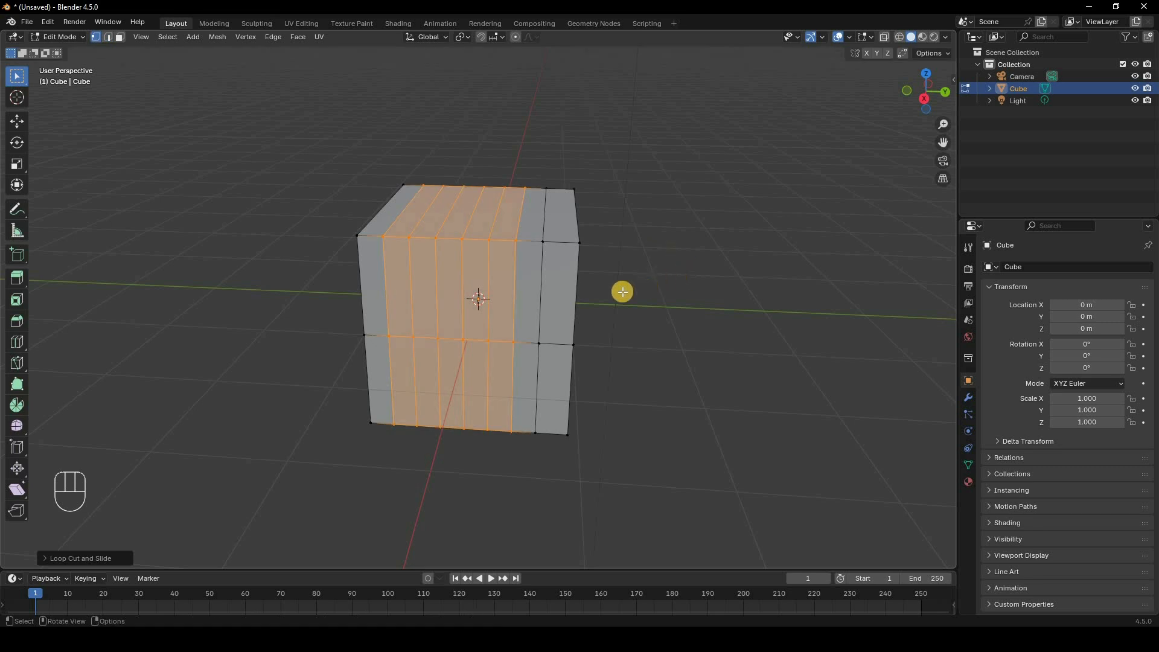
Clear the mesh selection and switch from vertex to edge select mode.
middle_click_drag(684, 285, 334, 230)
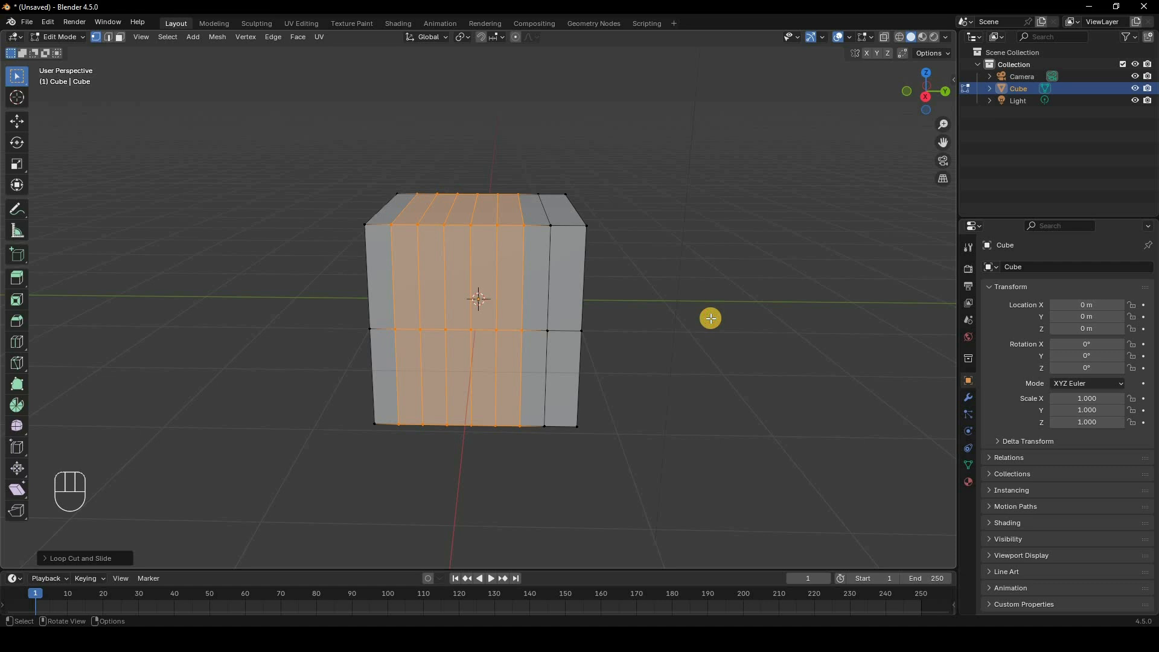
left_click(192, 98)
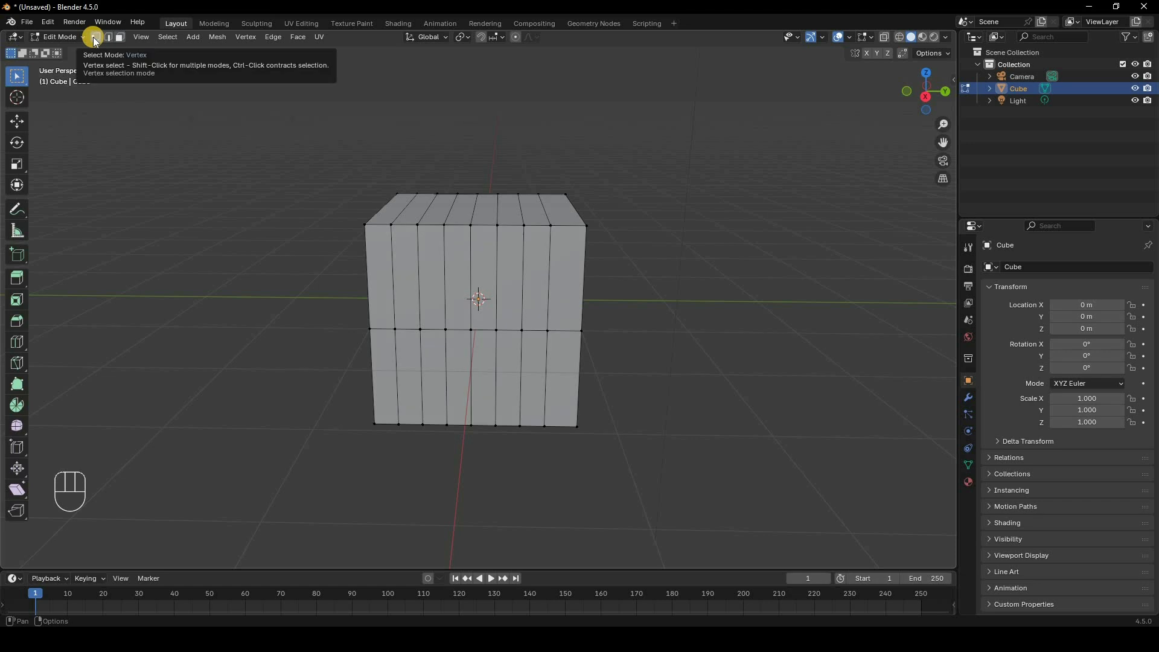
left_click(95, 37)
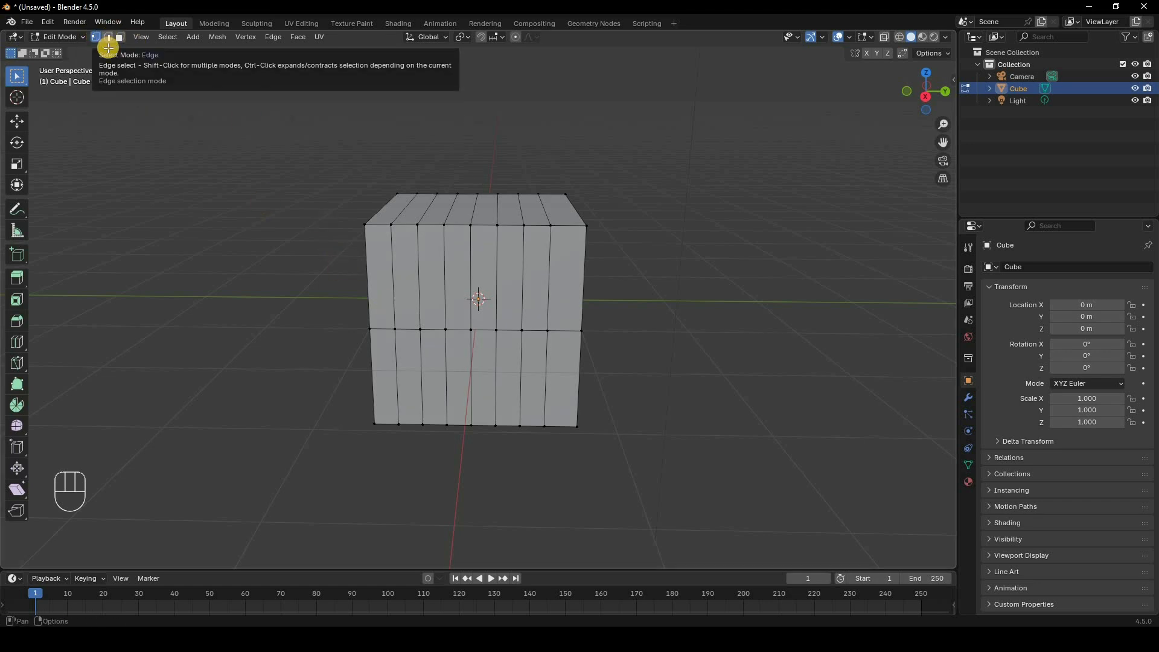
key("2")
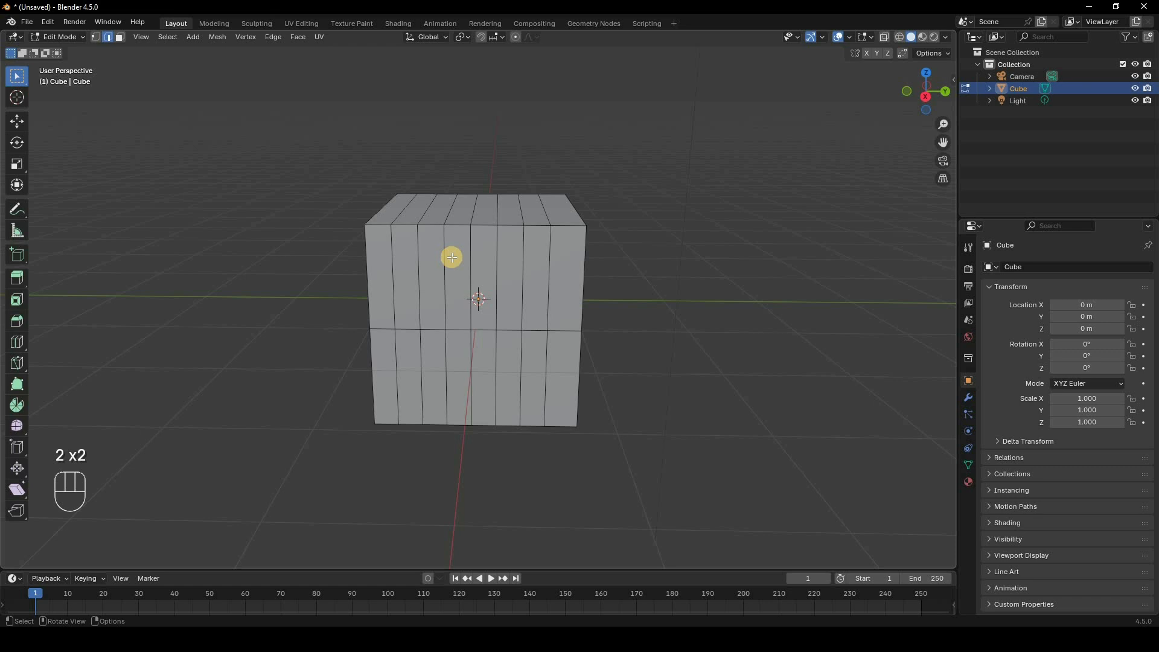
Select the four adjacent vertical edge loops on the left half of the cube, from the middle loop to the leftmost one.
left_click(470, 293, "alt+shift")
middle_click_drag(465, 300, 511, 300)
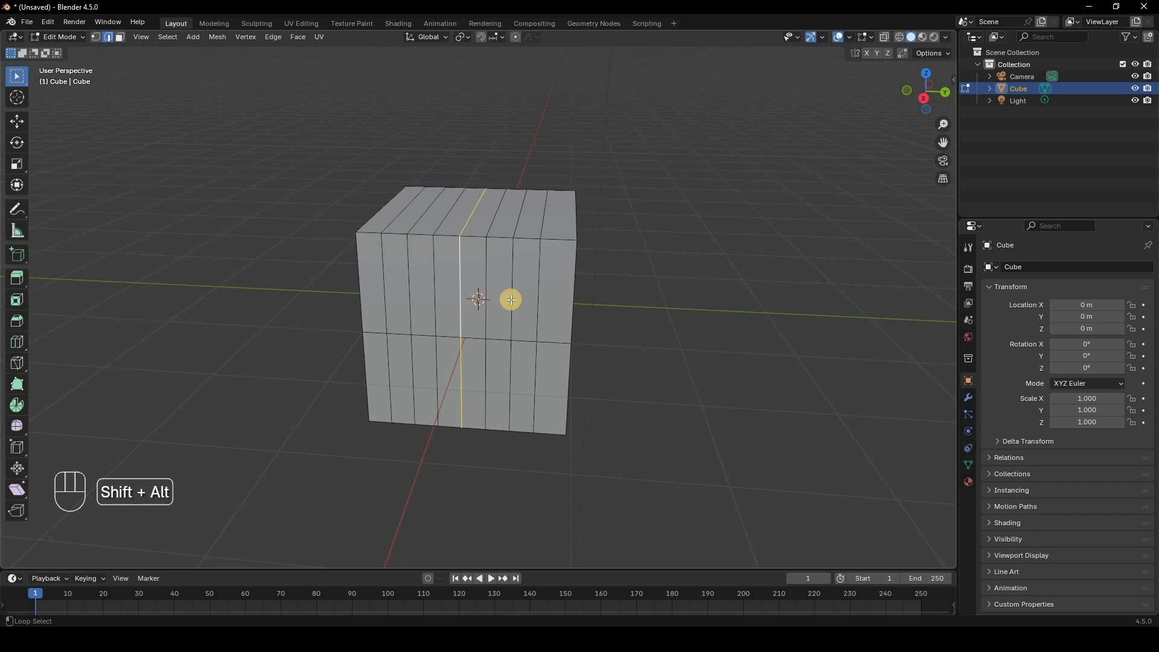
left_click(506, 299, "alt+shift")
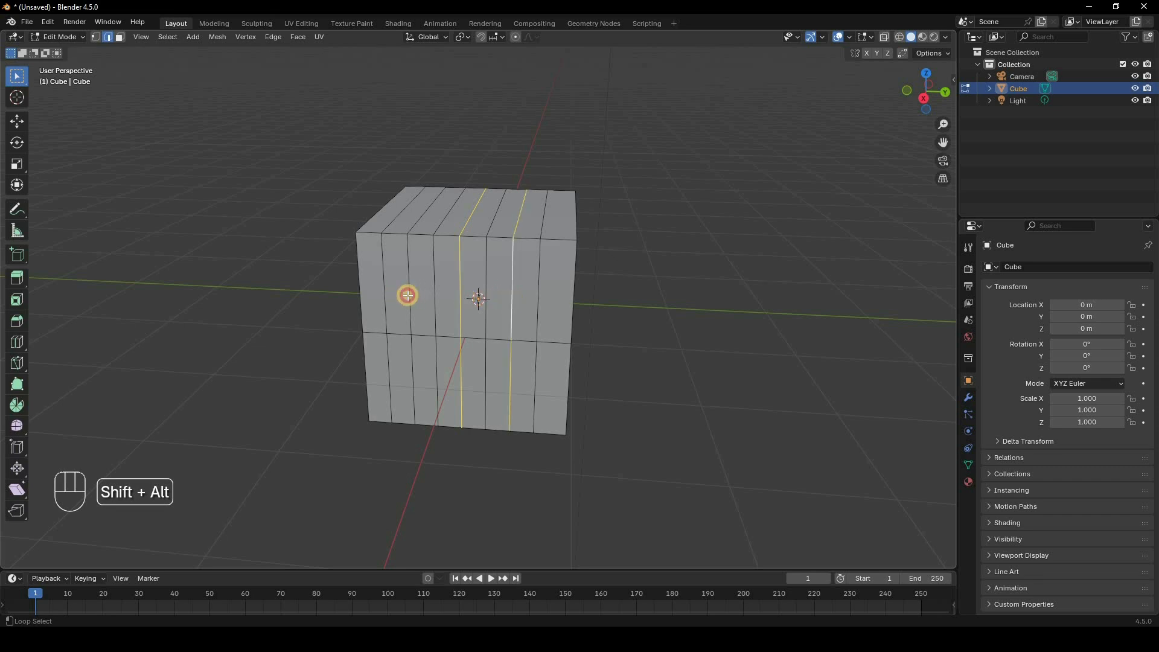
left_click(482, 315, "alt+shift")
left_click(411, 300, "alt+shift")
left_click(485, 309, "alt+shift")
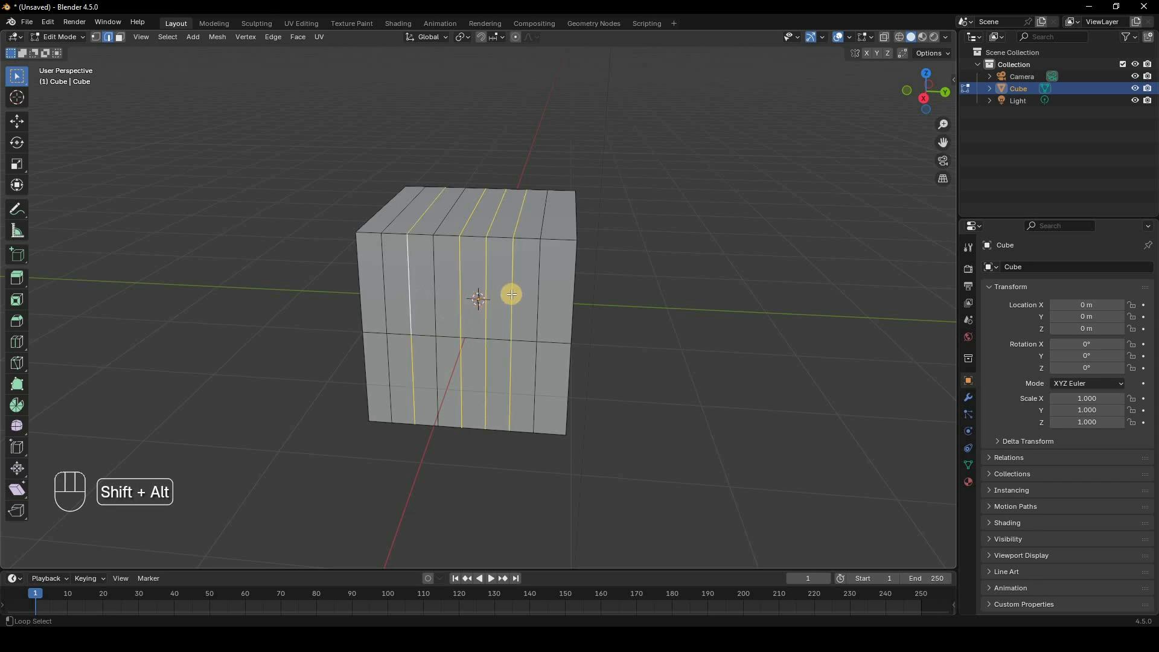
left_click(516, 275, "alt+shift")
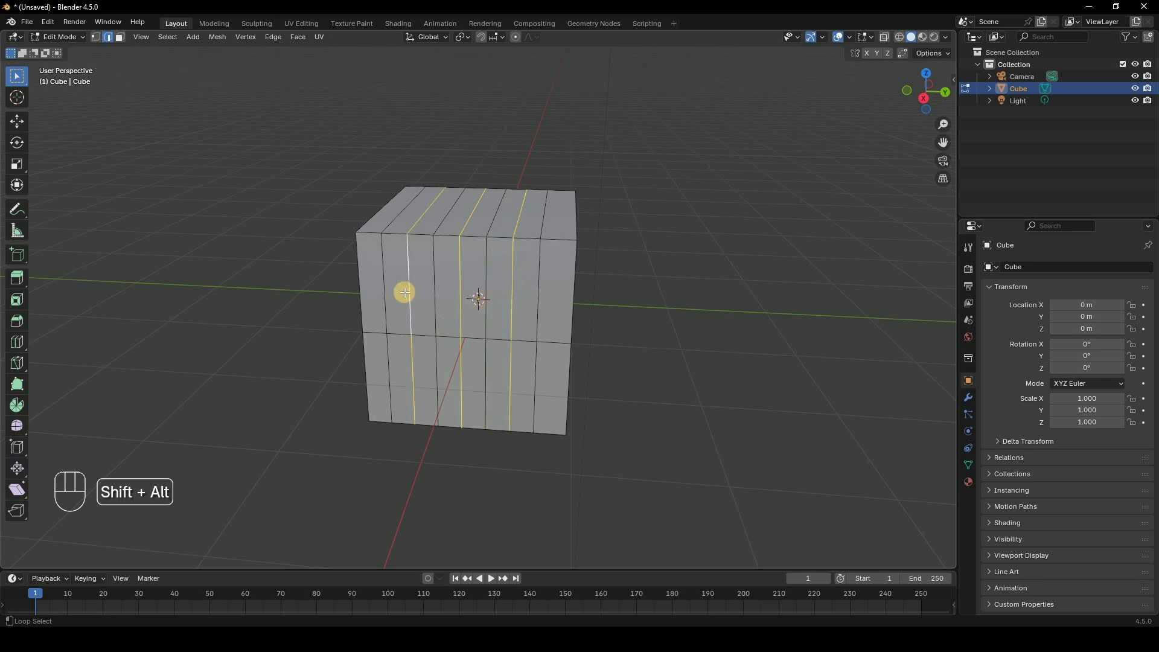
left_click(435, 291, "alt+shift")
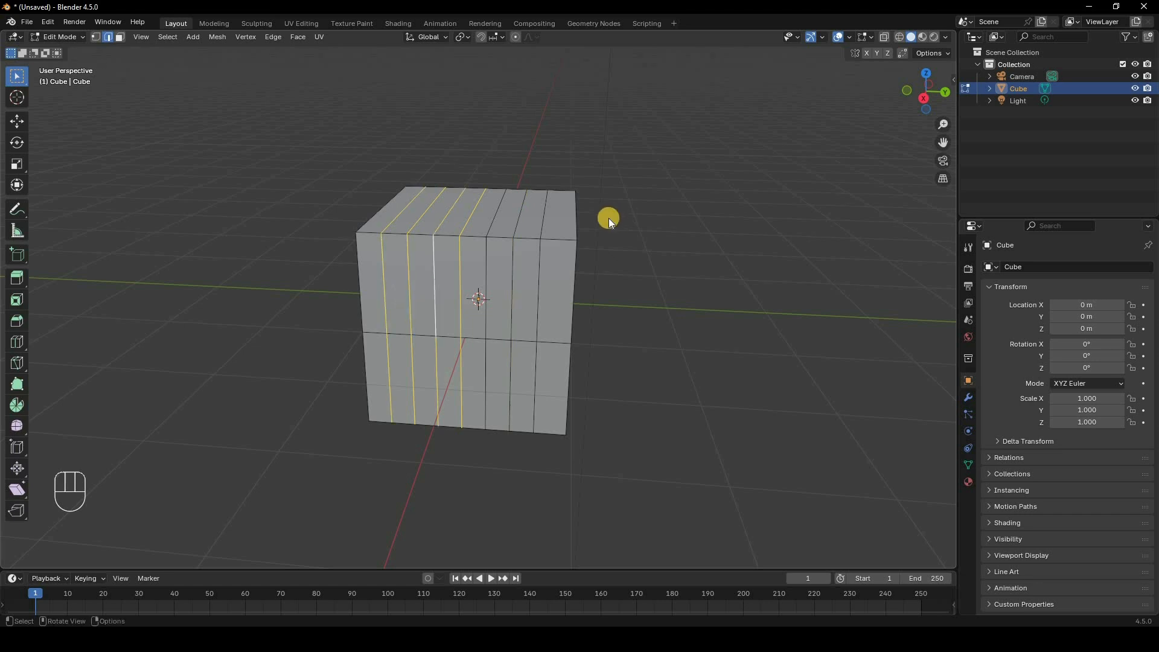
Leave Edit Mode, add a UV sphere at the origin and hide the cube.
key("Tab")
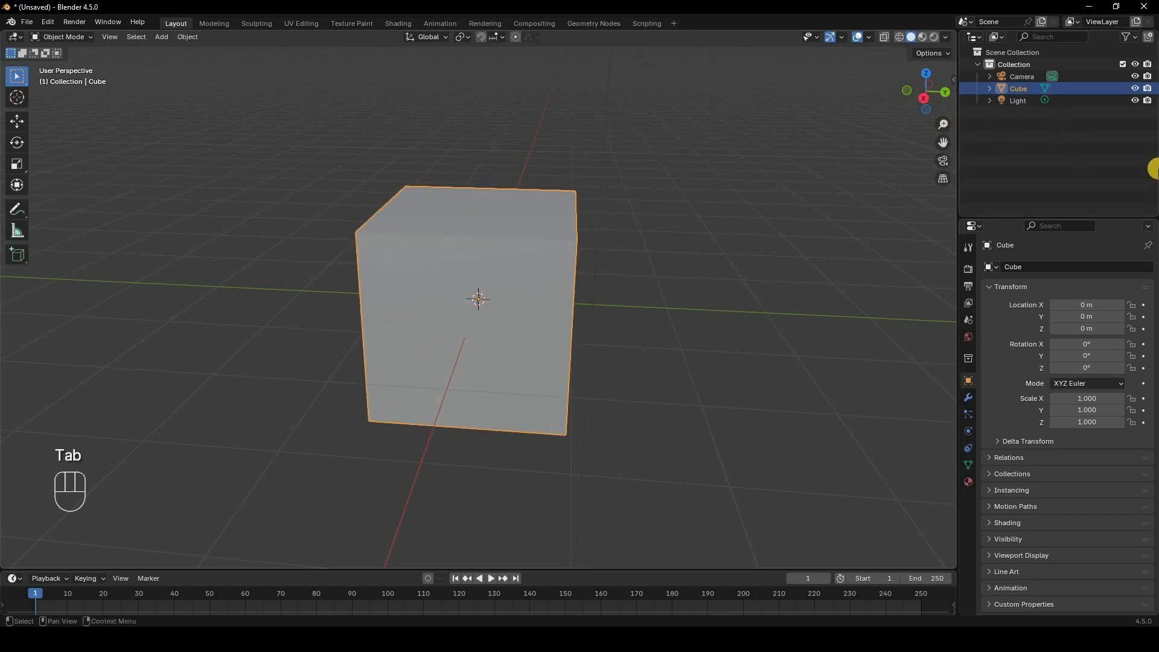
right_click(966, 118)
key("shift+a")
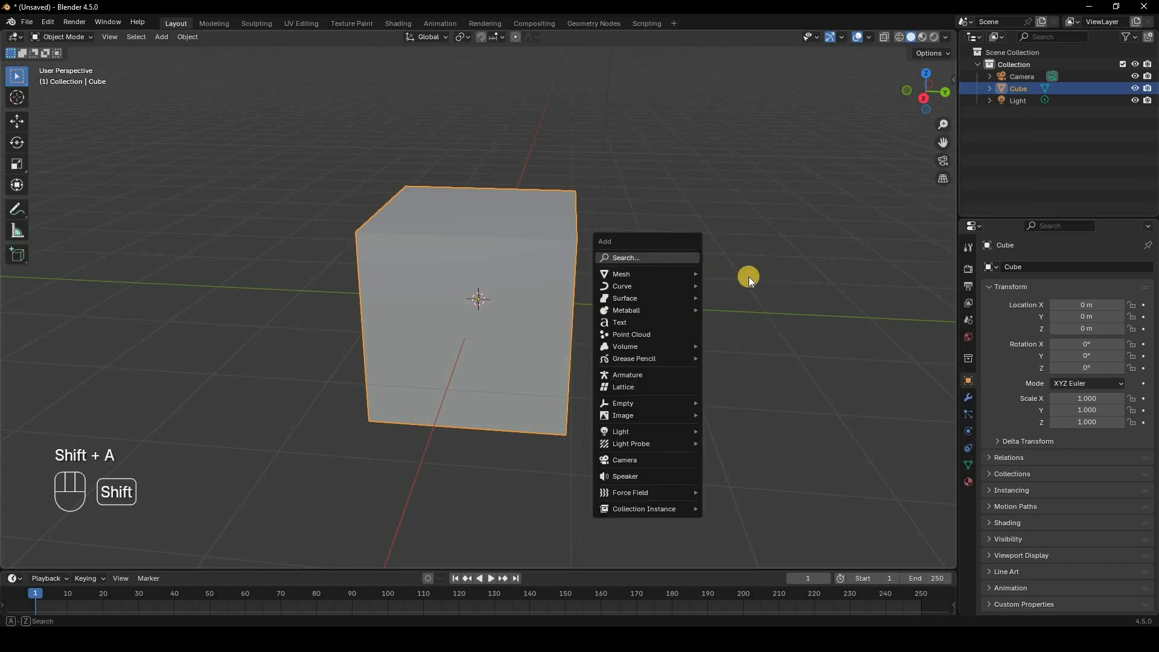
left_click(1135, 88)
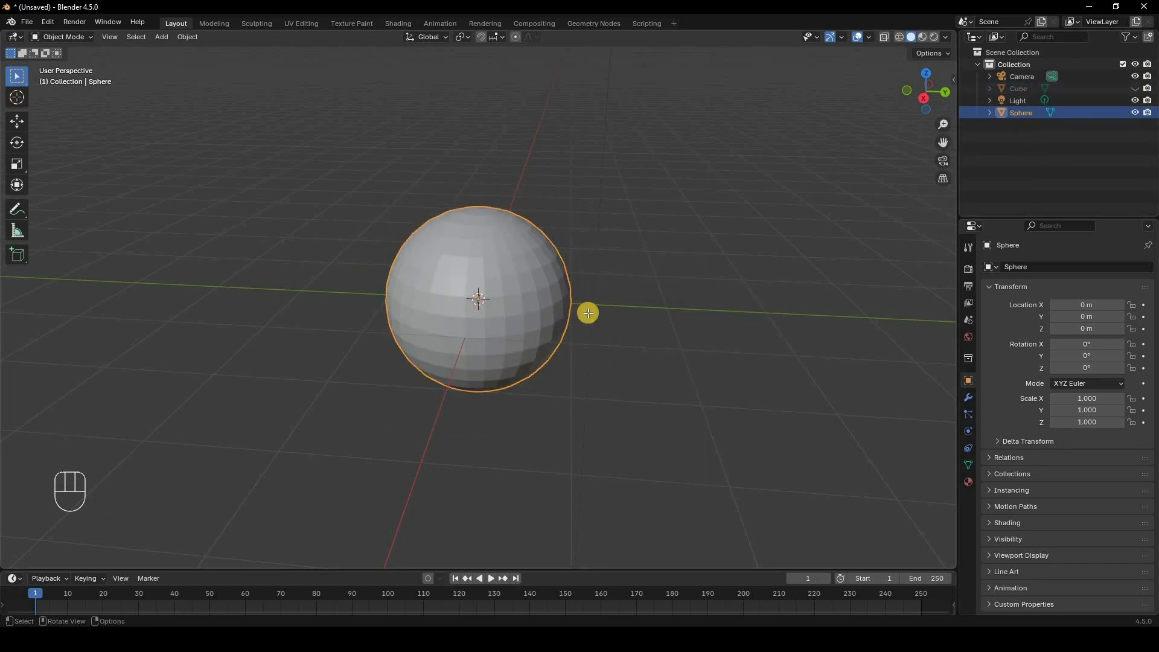
Enter Edit Mode on the sphere in front view, switch to face select mode and clear the selection.
key("Tab")
key("KP_1")
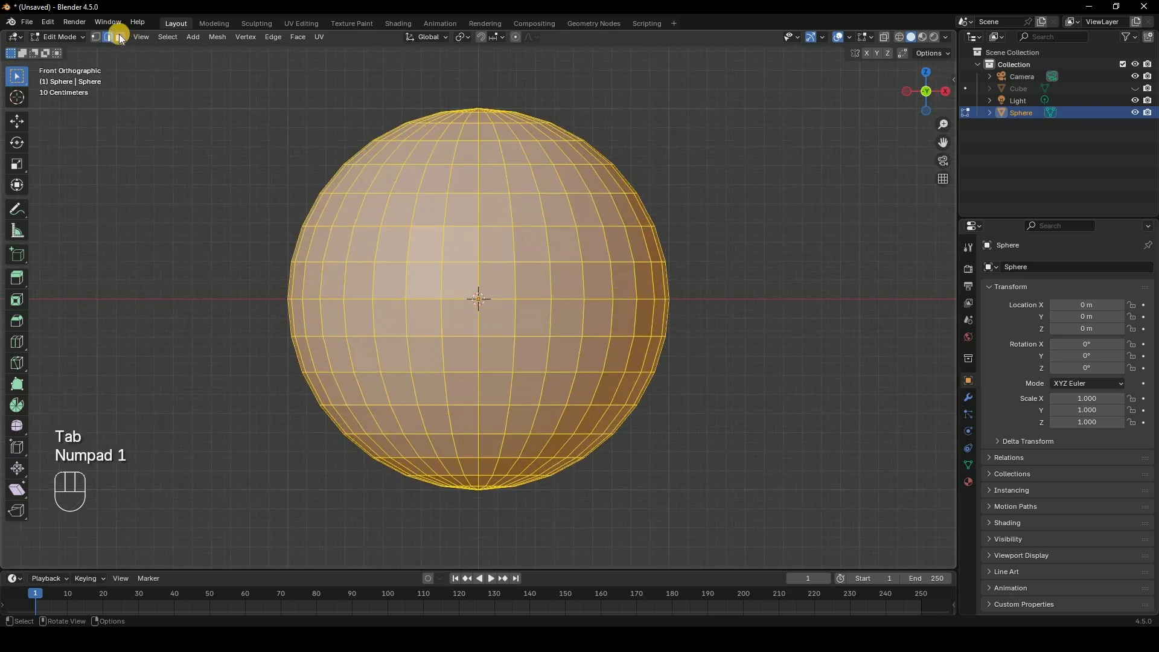
left_click(120, 38)
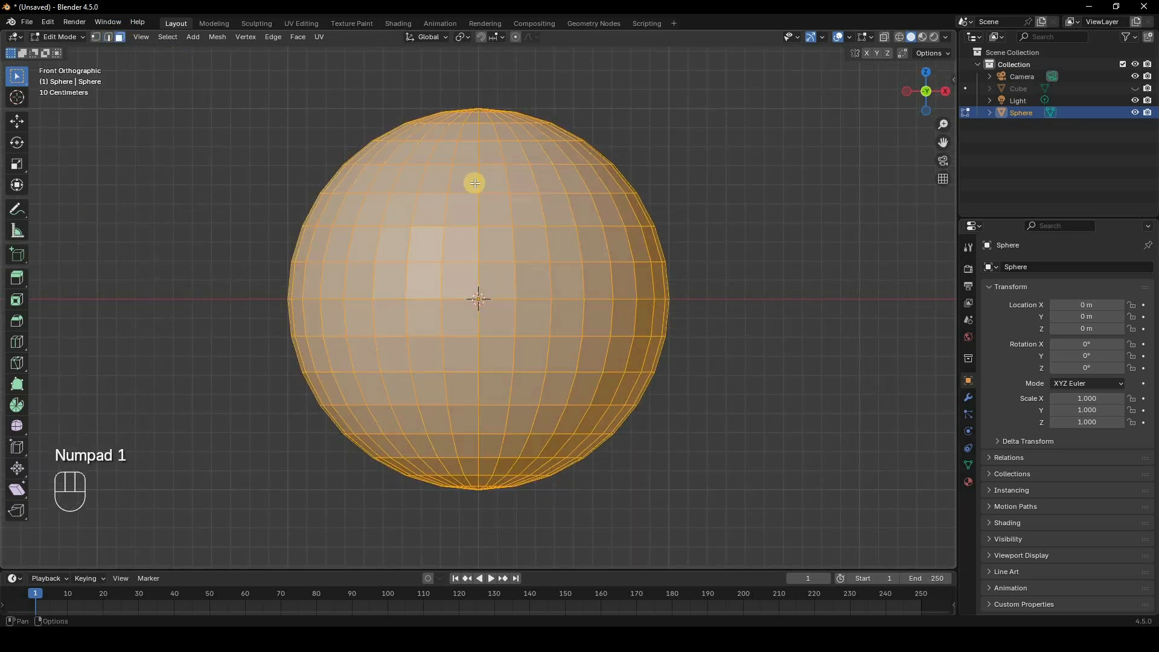
left_click(843, 320)
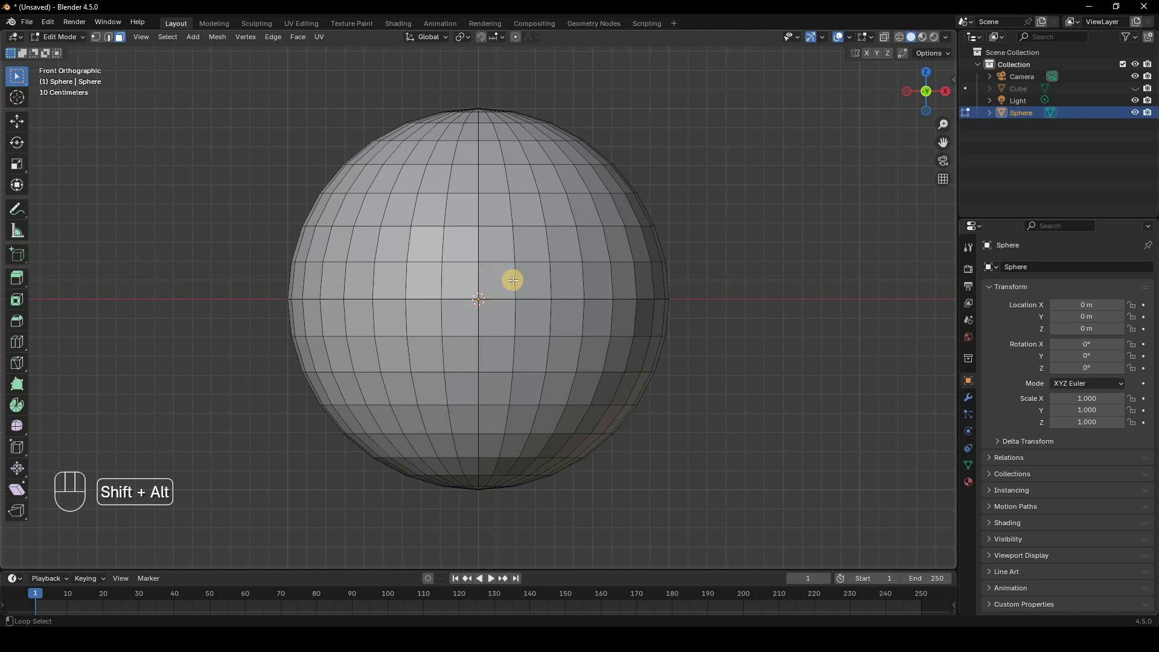
Select four adjacent horizontal face loops around the sphere, from the one just above the equator downwards.
scroll(547, 271, "up", 4)
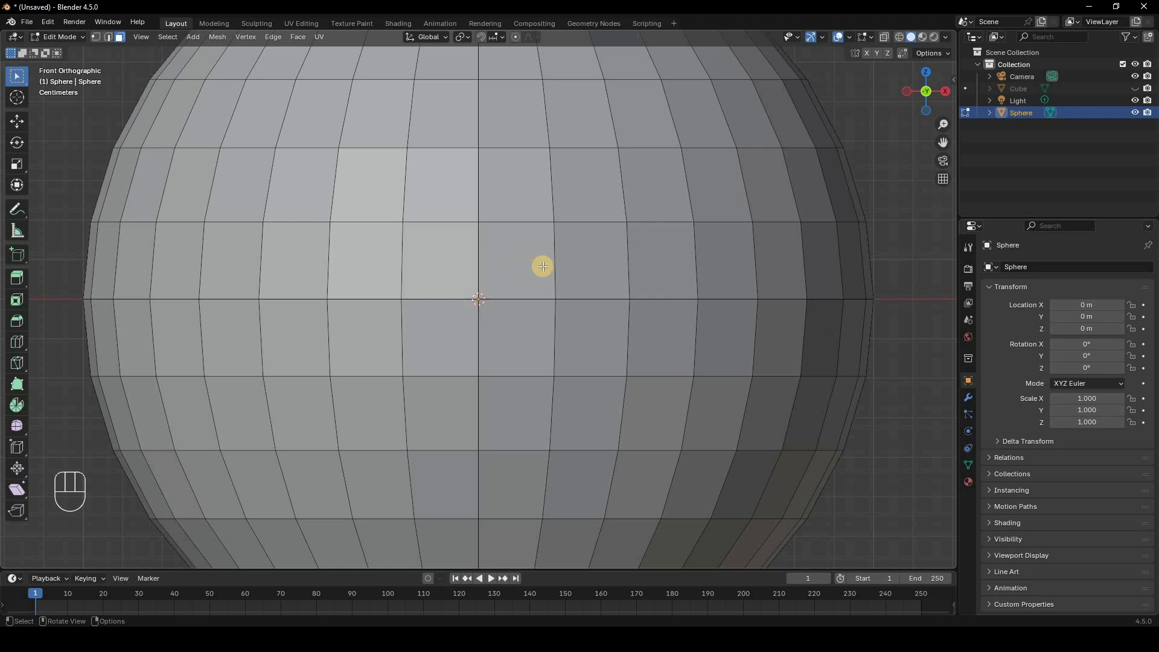
left_click(546, 330, "alt+shift")
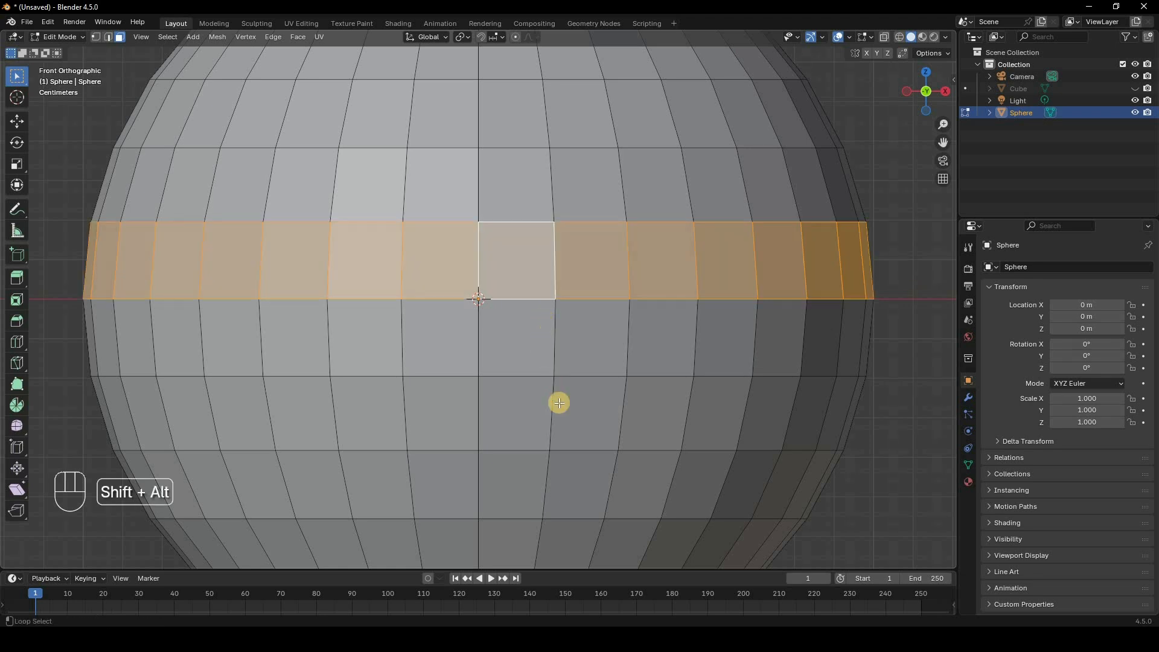
left_click(611, 434, "alt+shift")
left_click(667, 432, "alt+shift")
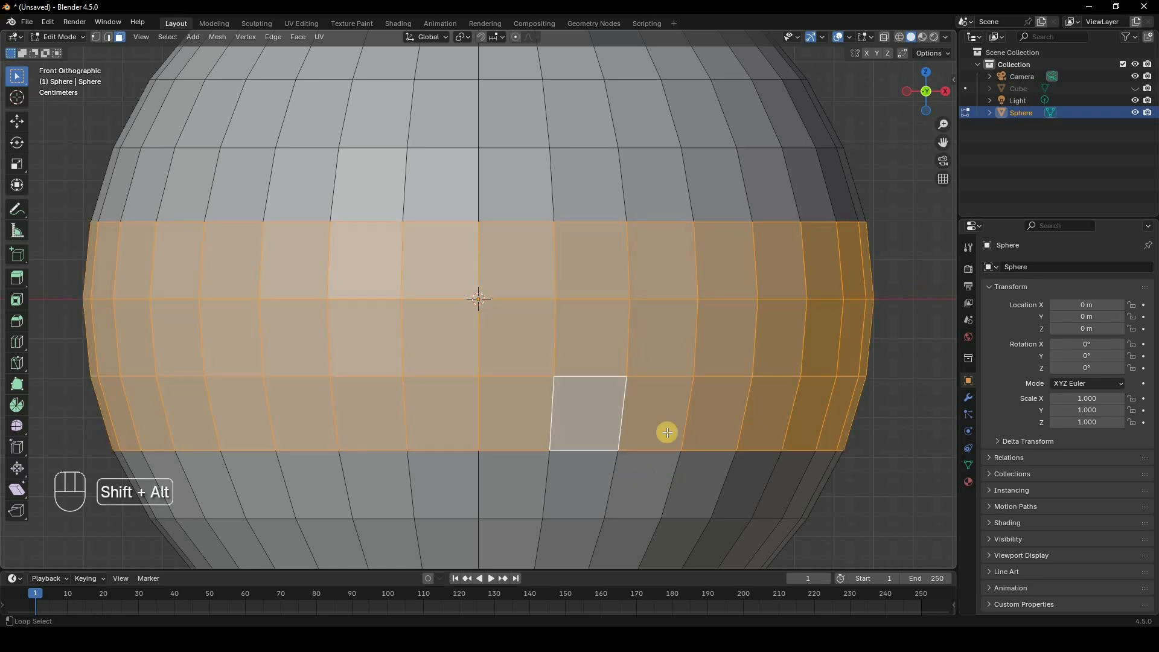
left_click(664, 336, "alt+shift")
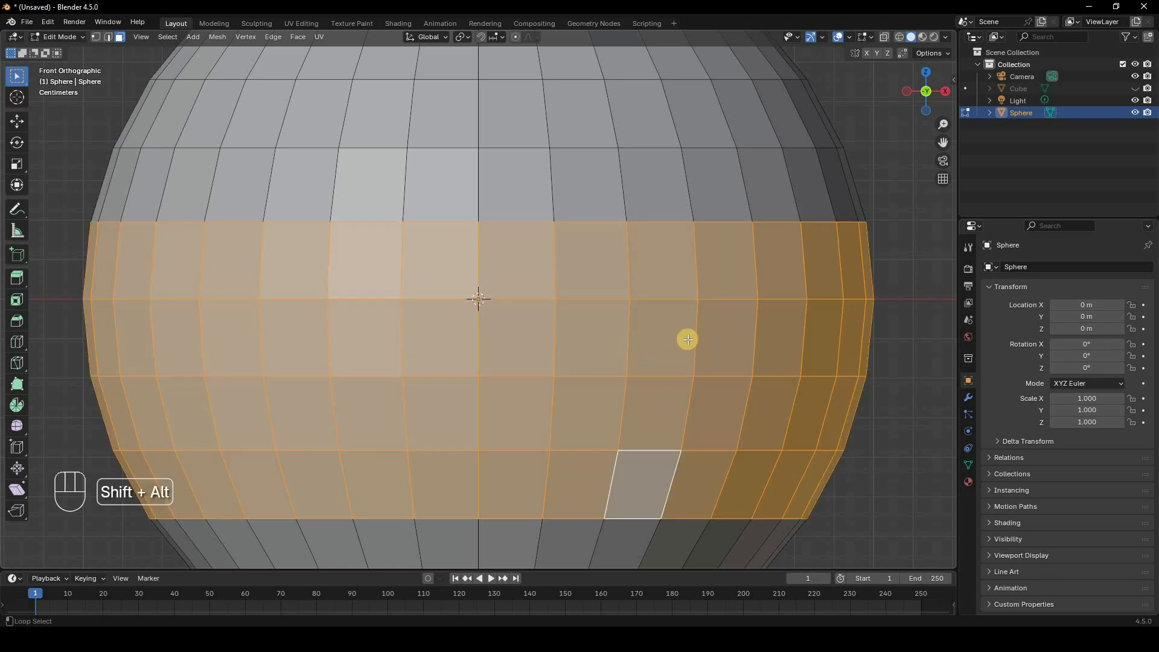
Deselect the two middle horizontal face loops and add the vertical face loop just right of the sphere's centre line.
left_click(561, 425, "alt+shift")
left_click(515, 320, "alt+shift")
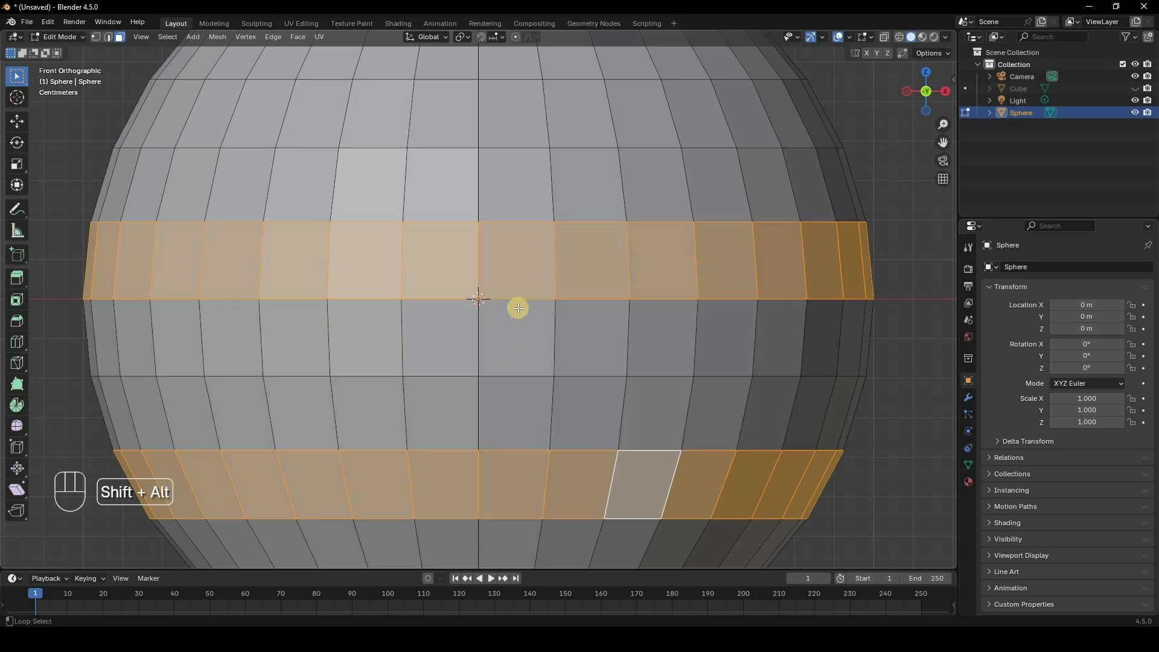
left_click(515, 208, "alt+shift")
left_click(515, 209, "alt+shift")
scroll(526, 209, "down", 5)
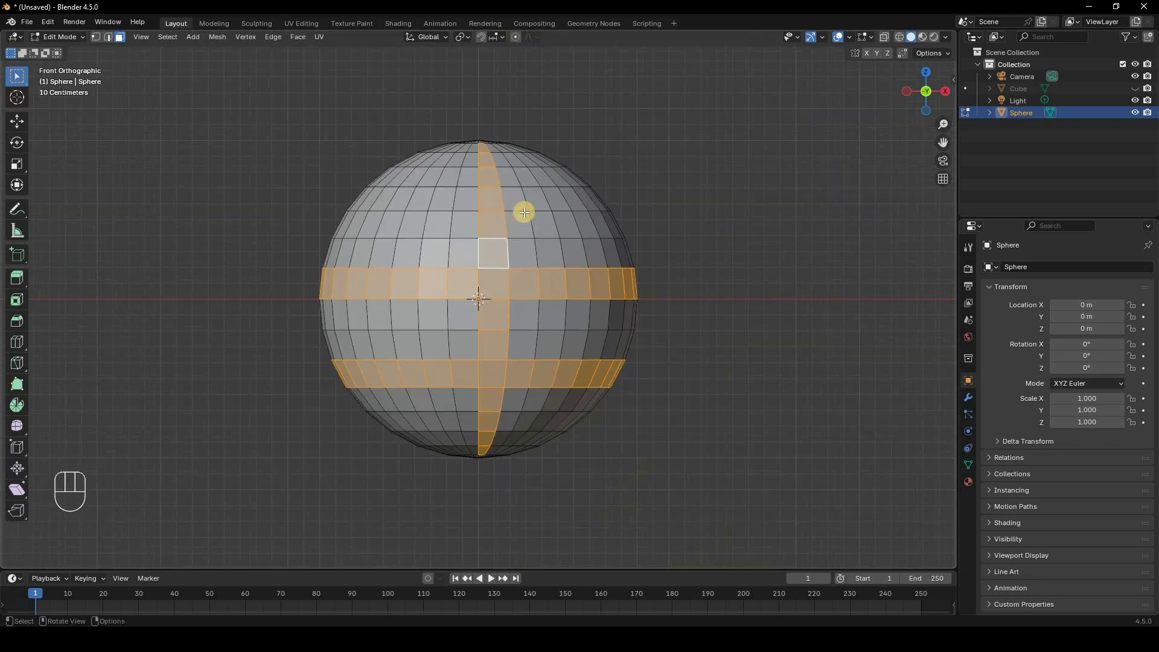
Deselect two vertical face columns and the upper horizontal face loop on the sphere.
middle_click_drag(526, 210, 479, 226)
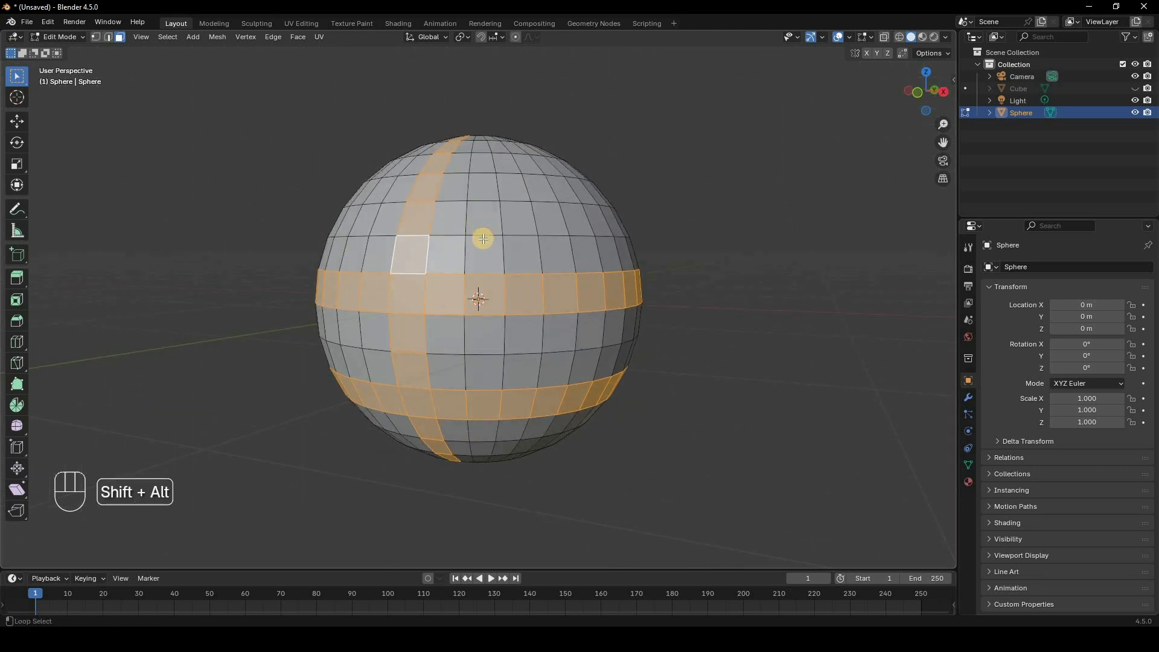
left_click(480, 279, "alt+shift")
left_click(483, 304, "alt+shift")
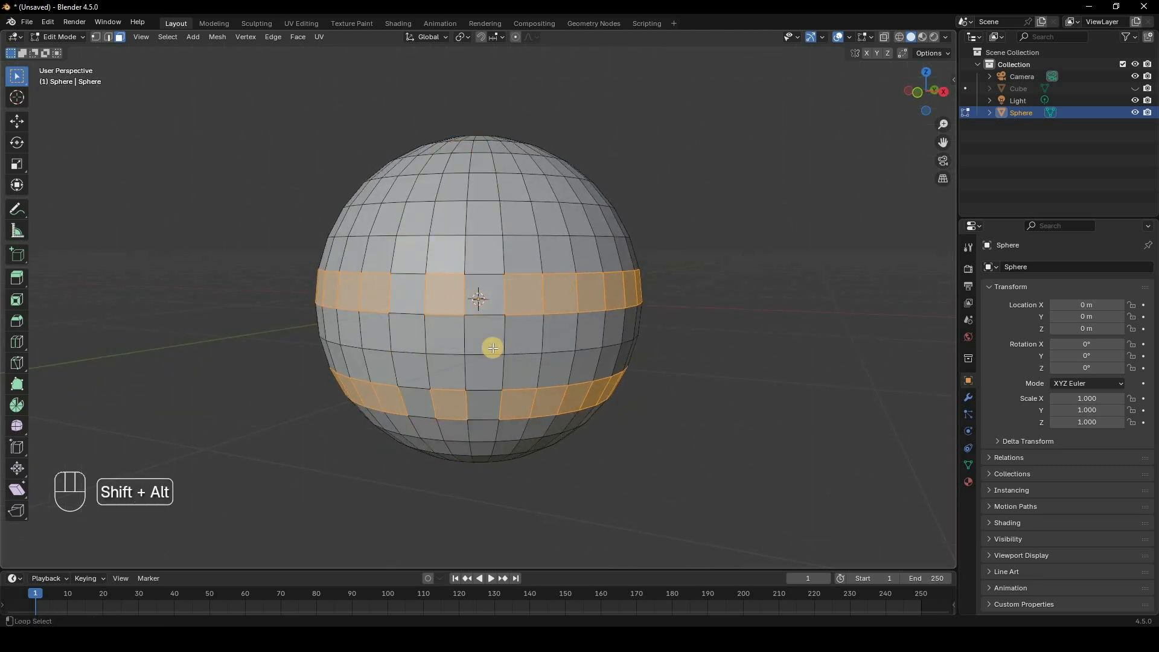
left_click(662, 304, "alt+shift")
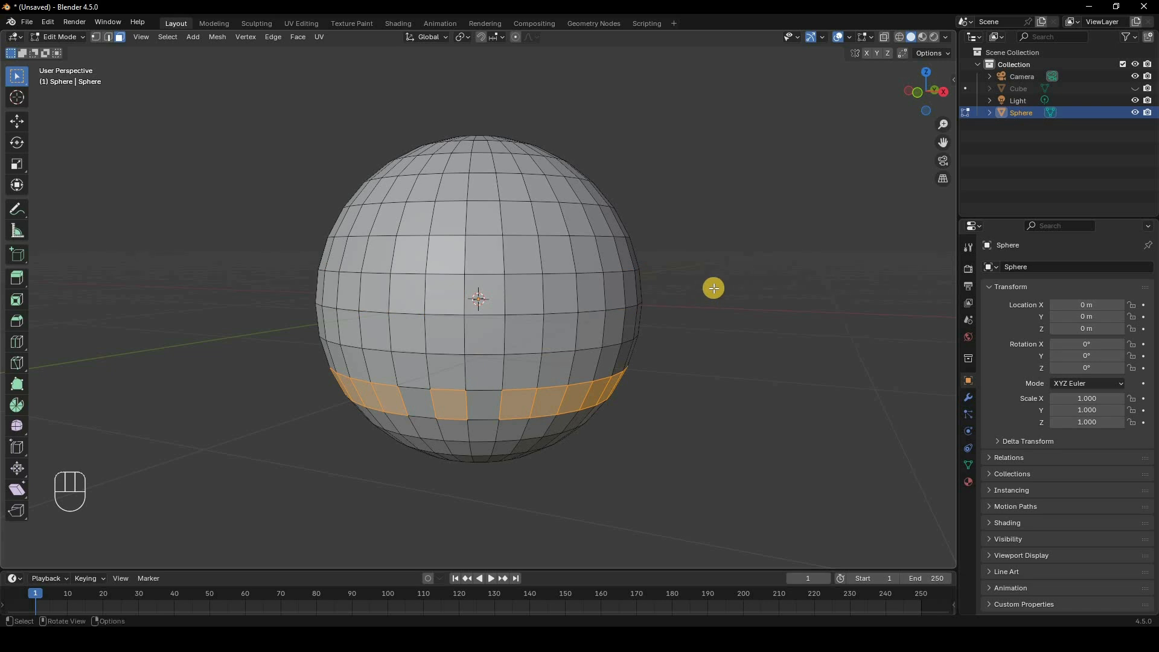
Return to Object Mode, then show and select the cube and hide the sphere.
key("a")
key("KP_1")
key("Tab")
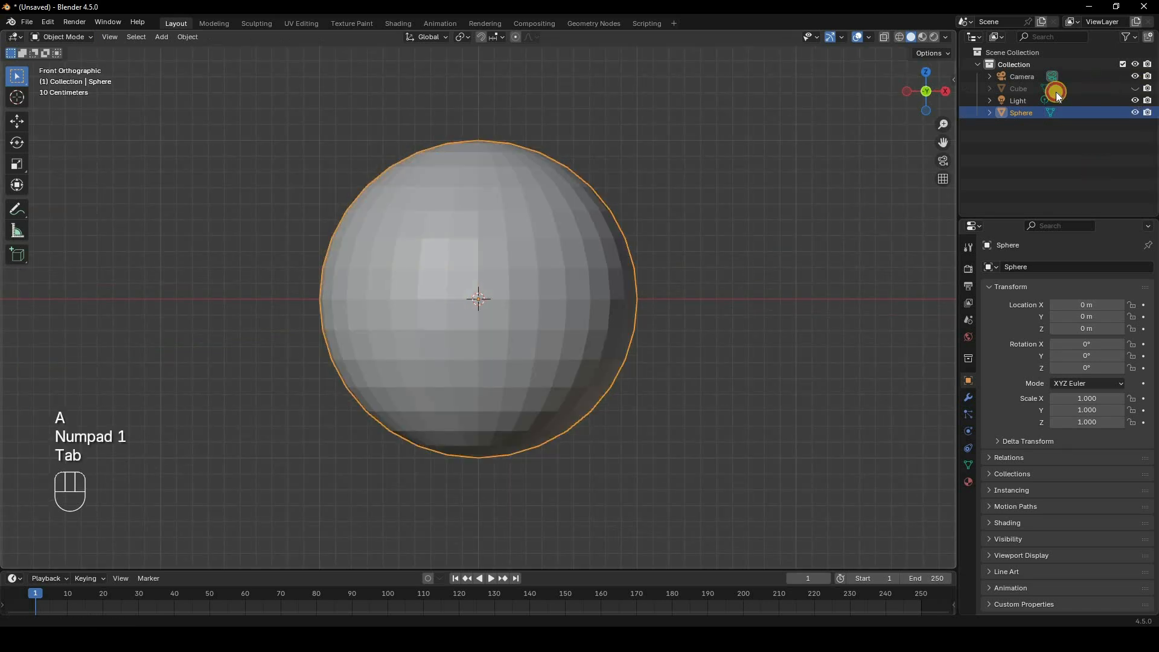
left_click(1135, 89)
left_click(1015, 87)
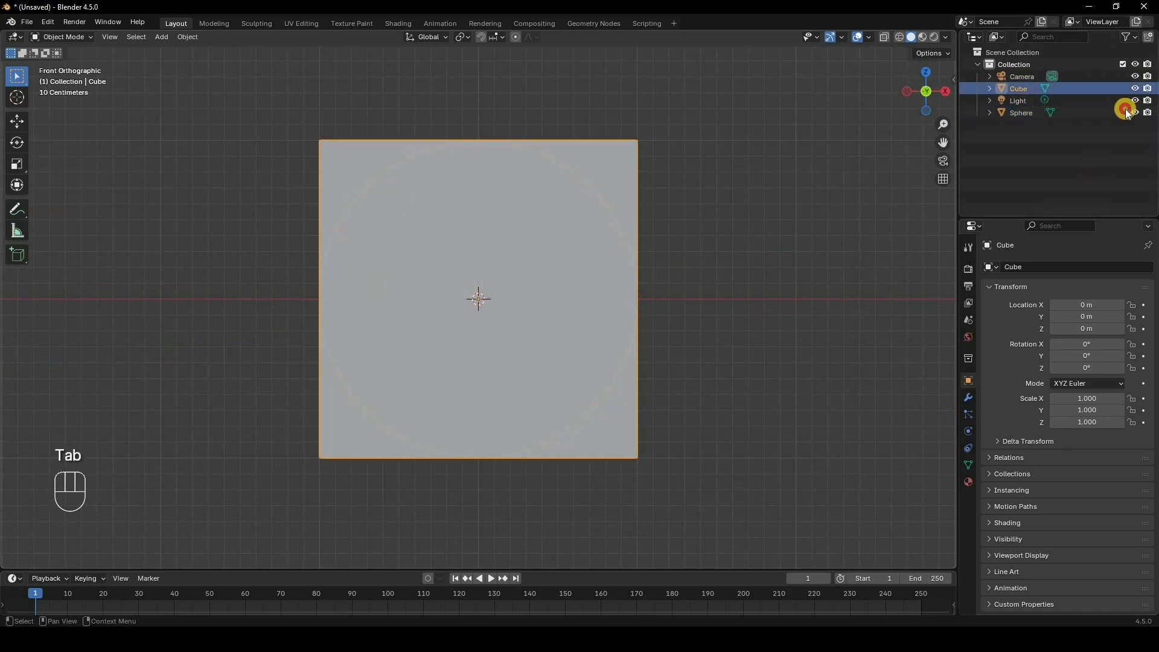
left_click(1128, 113)
Enter Edit Mode on the cube and clear its mesh selection.
middle_click_drag(580, 237, 20, 372)
key("Tab")
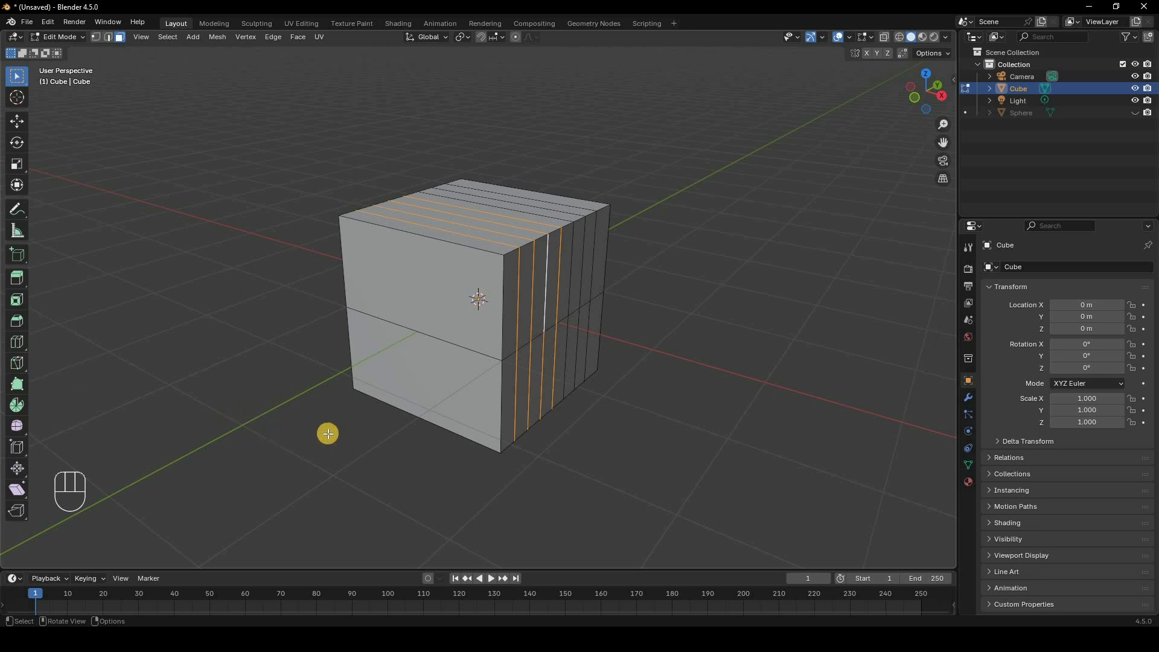
left_click(363, 433)
Knife-cut the cube's uncut side face diagonally from its upper-left corner to its lower-right corner.
middle_click_drag(373, 430, 396, 451)
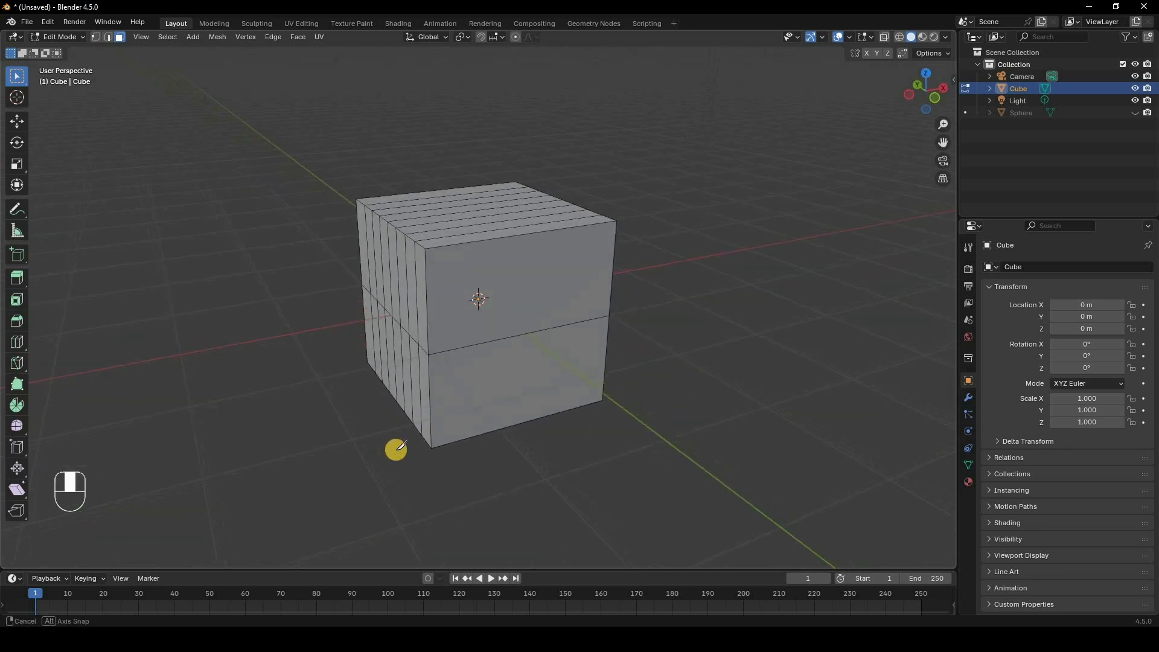
key("k")
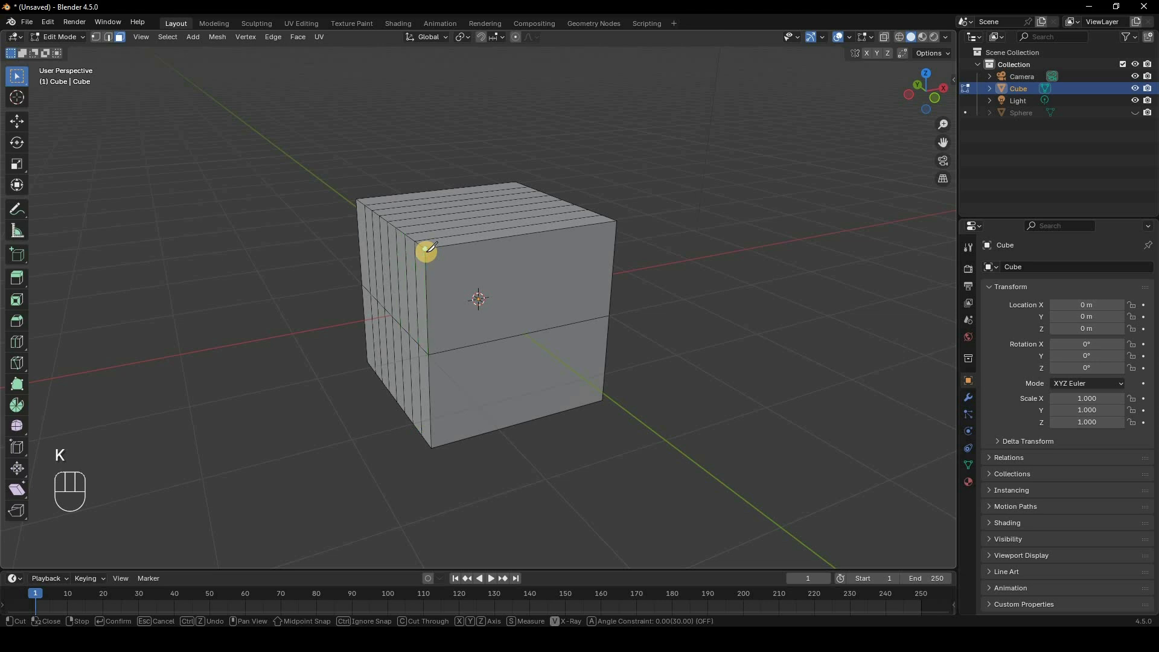
left_click(602, 399)
left_click(602, 399)
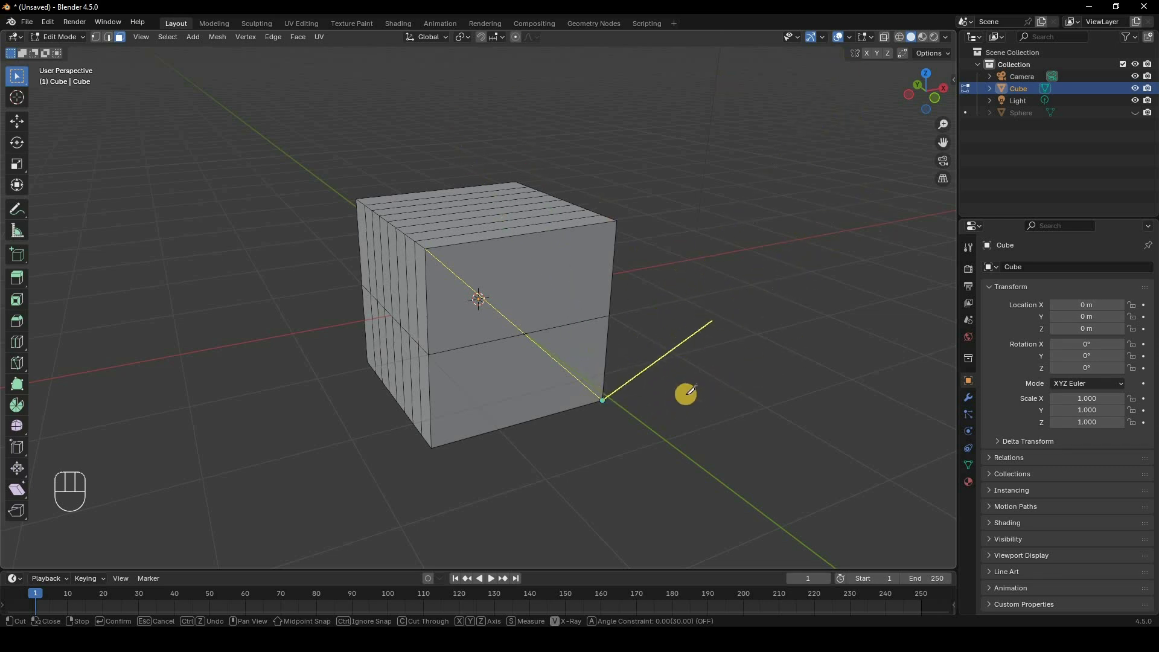
key("Return")
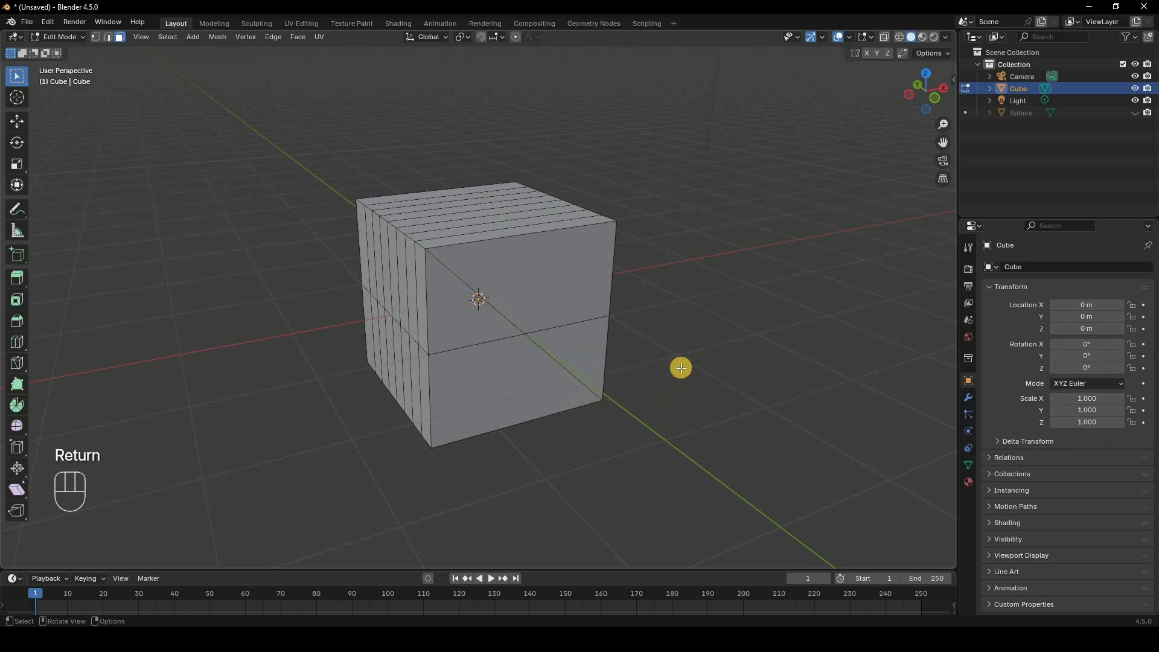
Switch to vertex select mode and display the cube in wireframe shading.
middle_click_drag(595, 342, 147, 85)
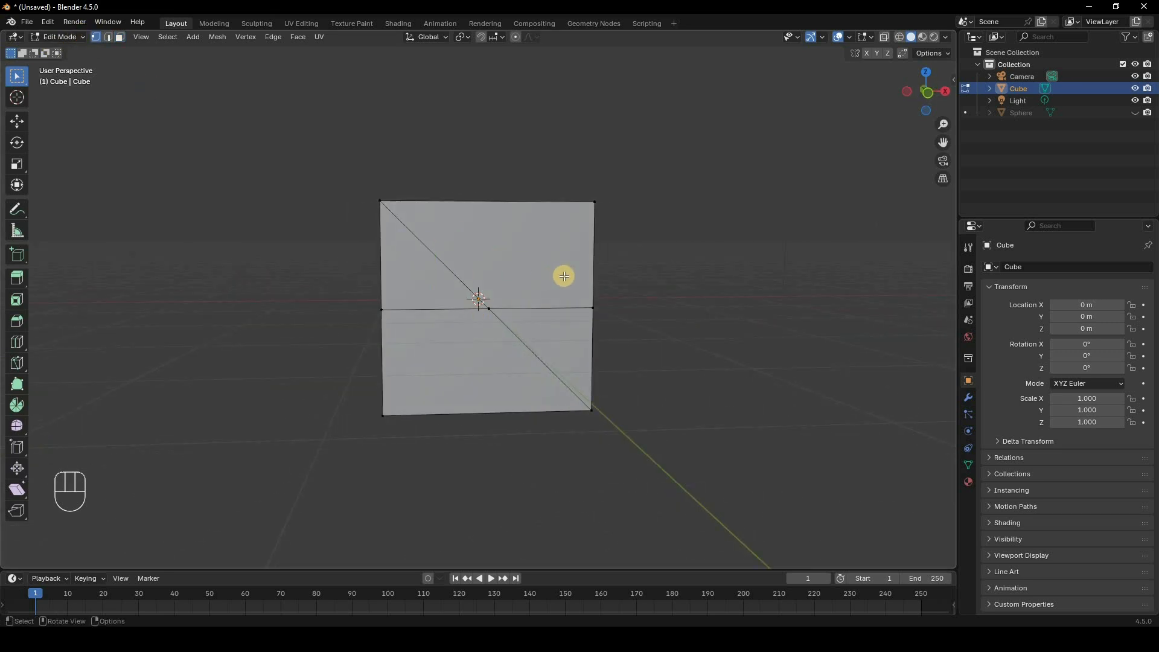
middle_click_drag(582, 299, 717, 313)
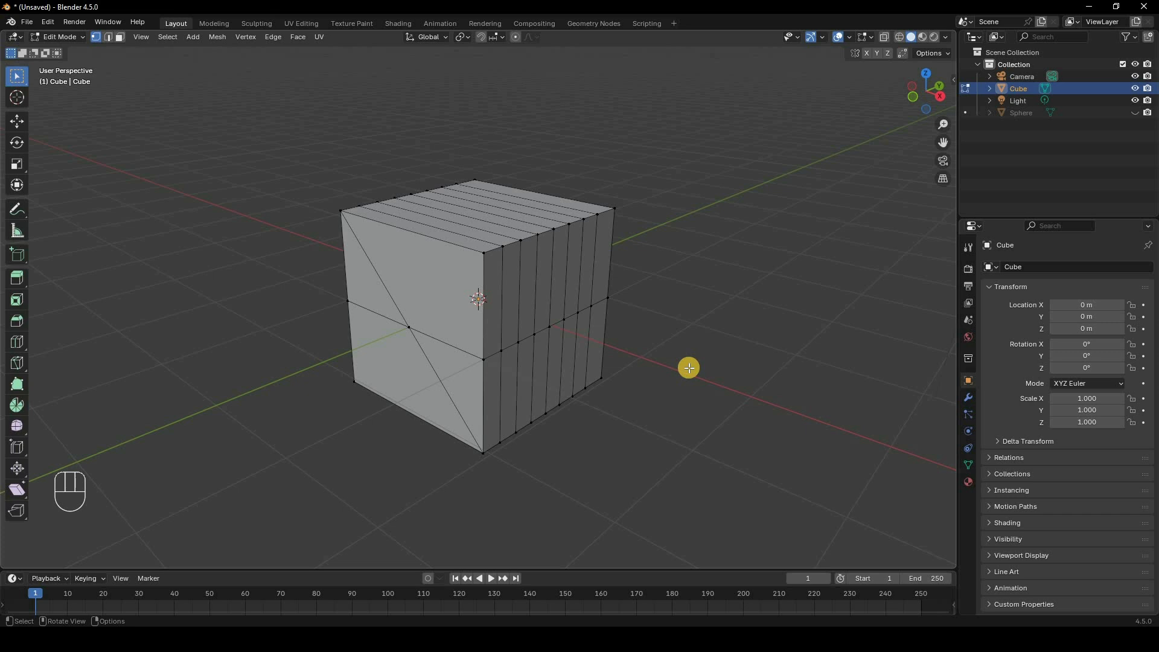
key("z")
left_click(606, 365)
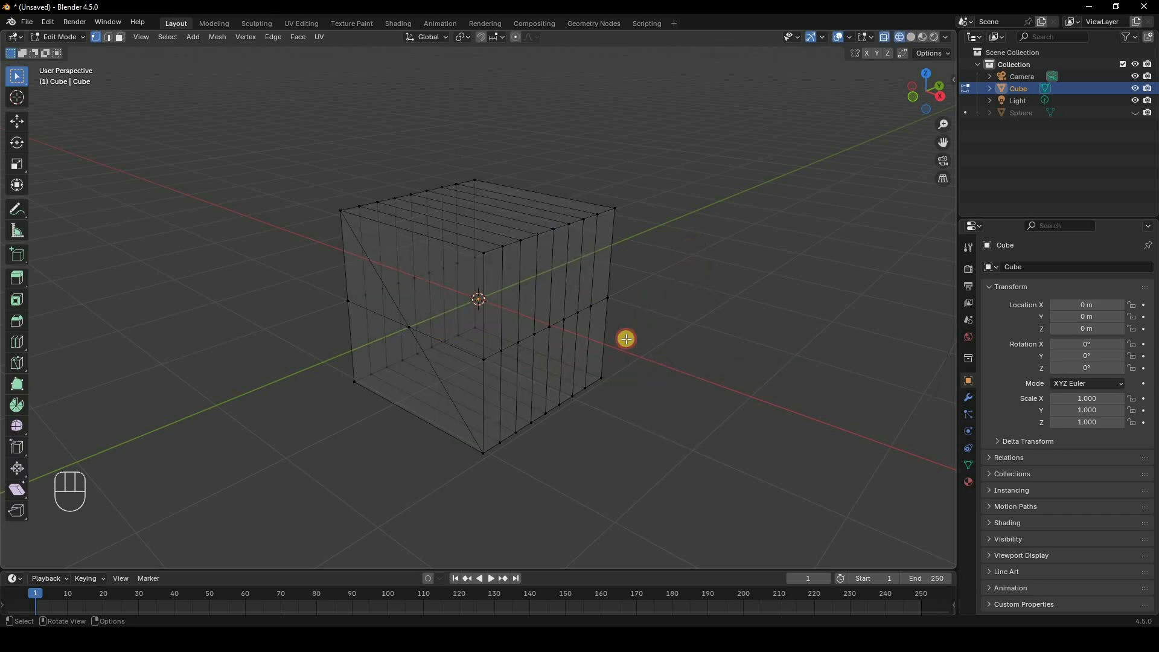
Box-select vertices through the wireframe cube from two viewing angles, clearing the selection after each.
left_click_drag(479, 388, 696, 246)
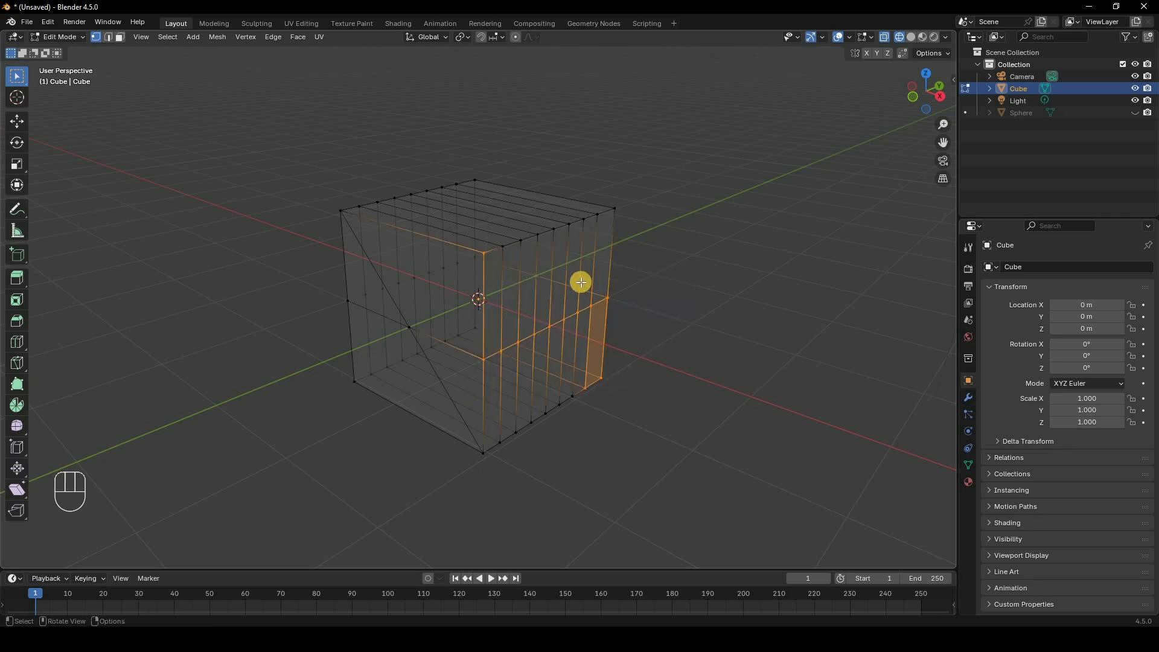
middle_click_drag(581, 282, 547, 327)
left_click(473, 373)
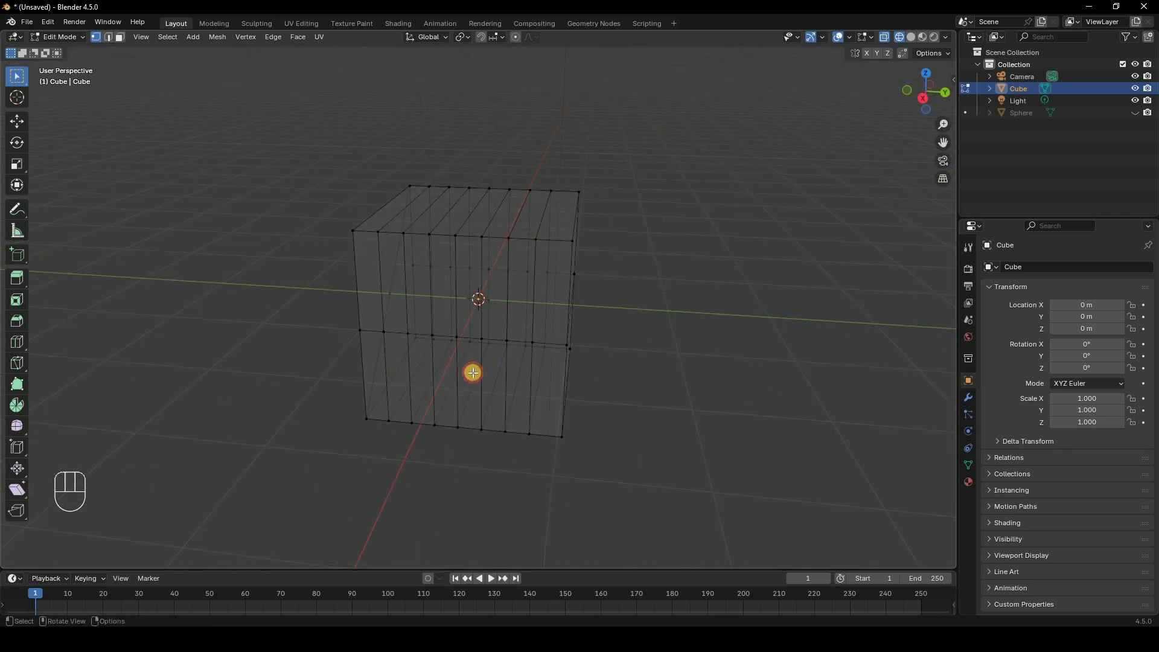
left_click_drag(687, 215, 473, 375)
middle_click_drag(567, 270, 651, 388)
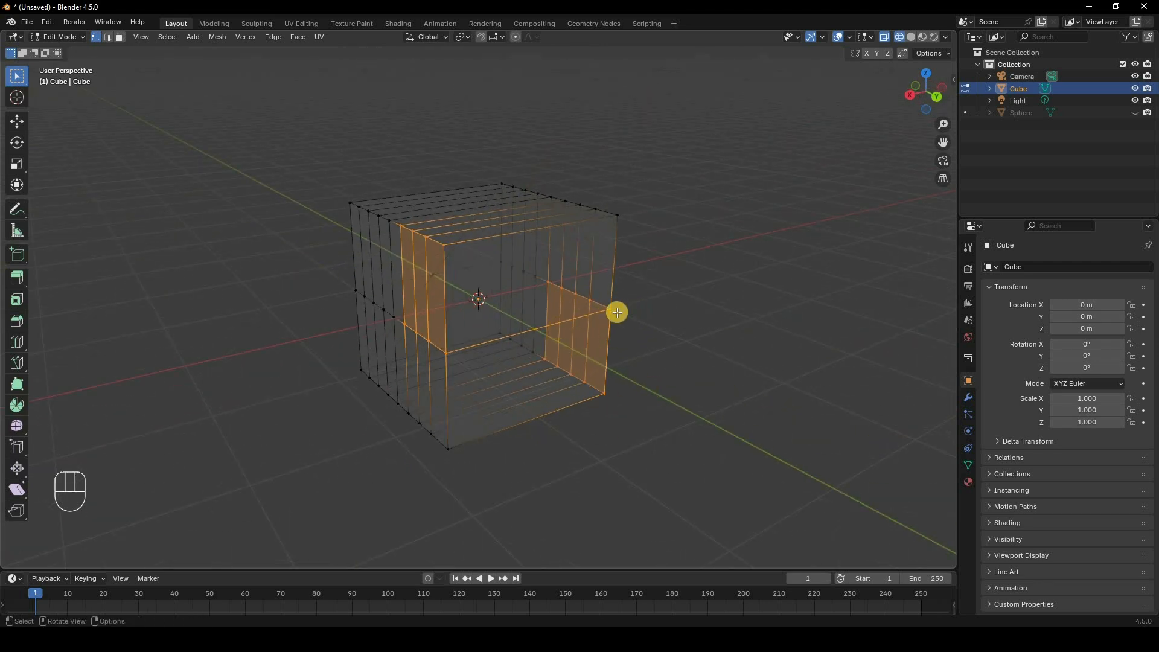
middle_click_drag(761, 305, 745, 381)
left_click(777, 358)
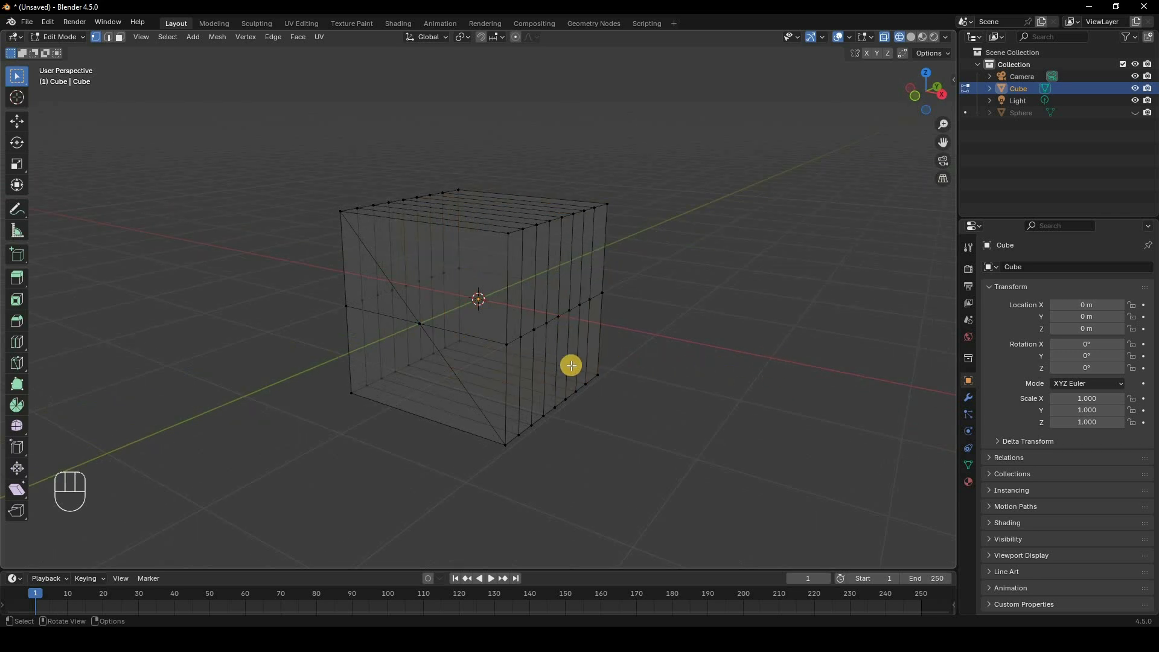
Knife-cut the cube's opposite side face diagonally from its upper-left corner to its lower-right corner.
middle_click_drag(570, 365, 567, 362)
key("k")
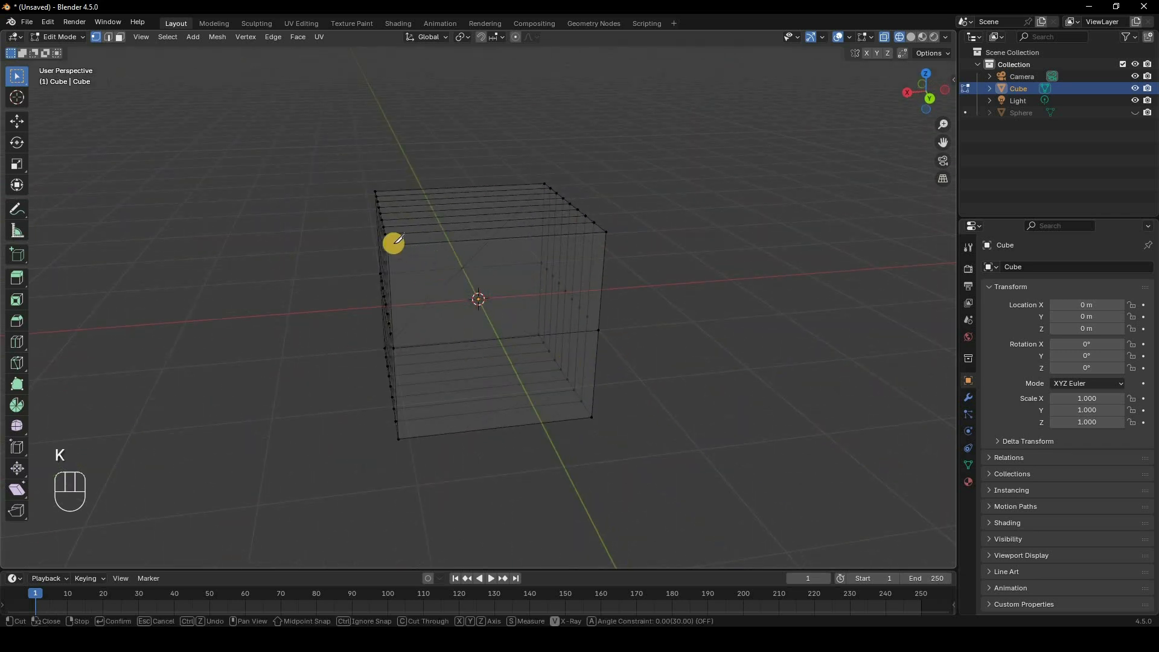
left_click(385, 244)
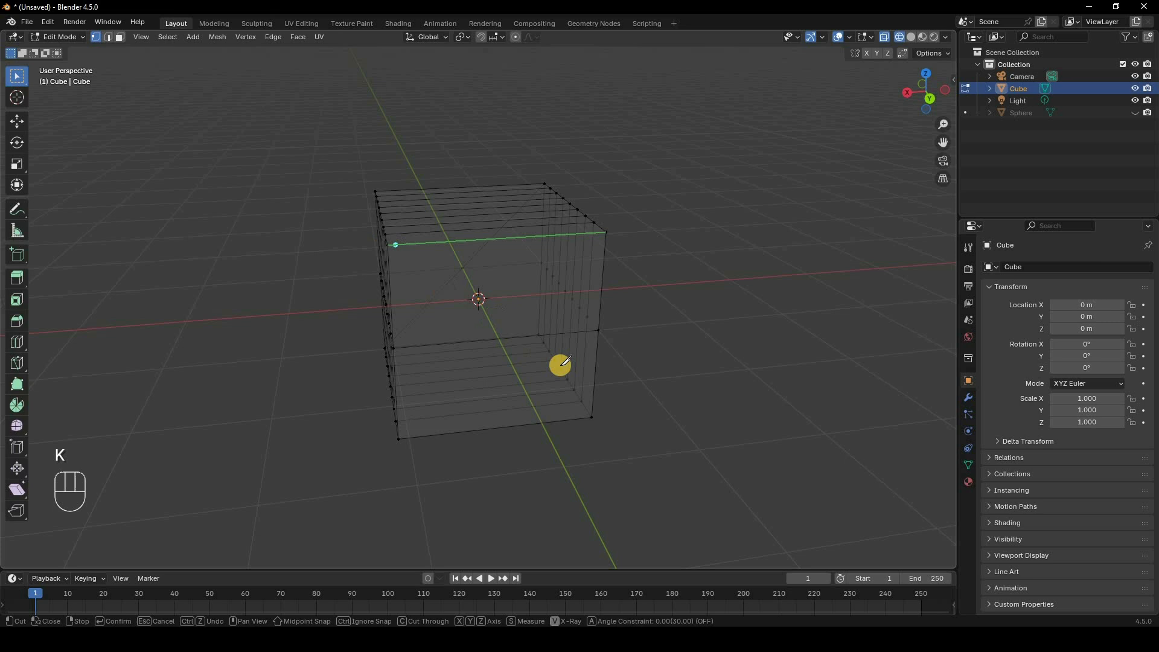
left_click(599, 423)
key("Return")
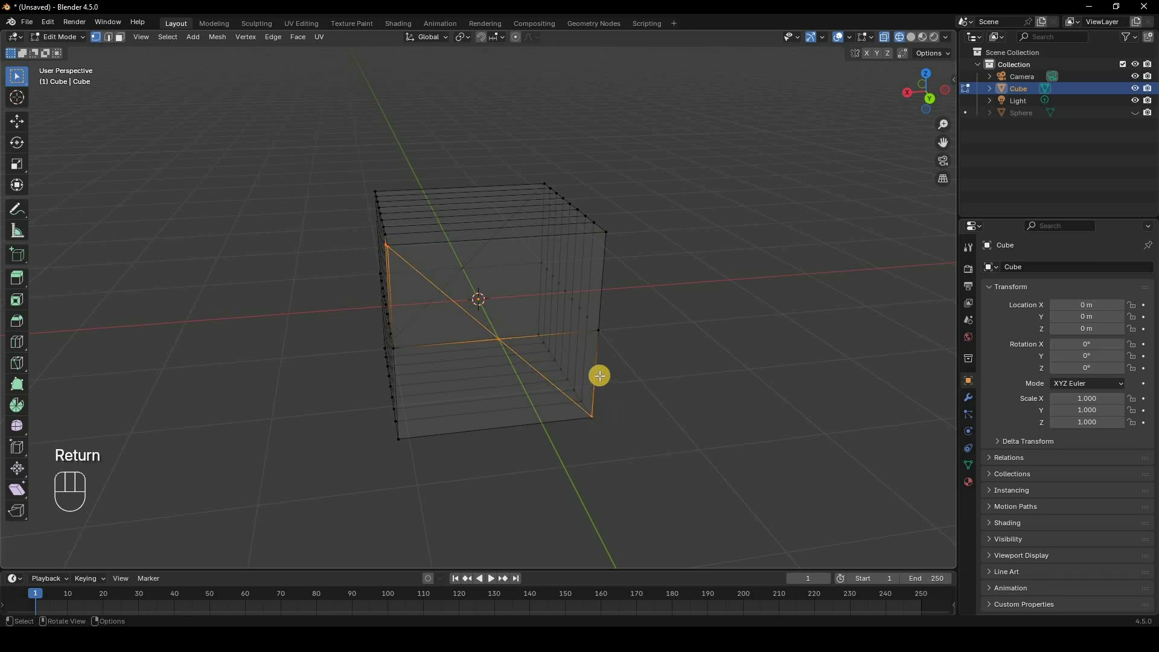
Switch the viewport back to solid shading and examine the cube's new diagonal cut from several sides.
middle_click_drag(598, 375, 553, 371)
key("z")
left_click(637, 338)
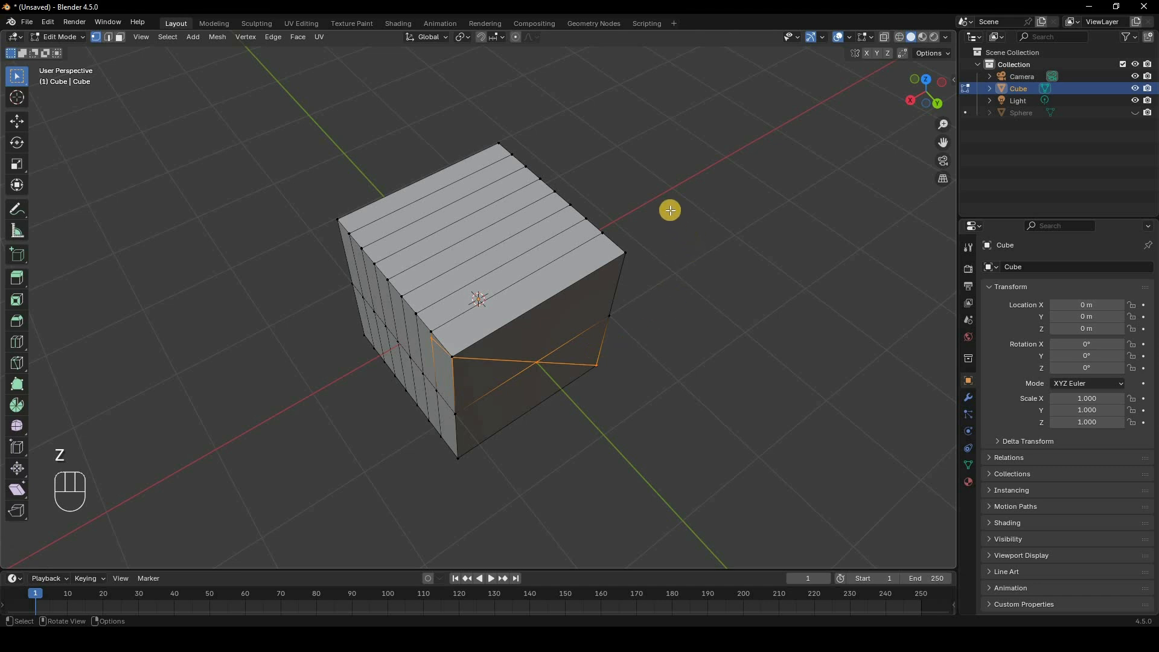
mouse_move(670, 210)
middle_mouse_down()
mouse_move(490, 384)
mouse_move(434, 189)
mouse_move(535, 282)
middle_mouse_up()
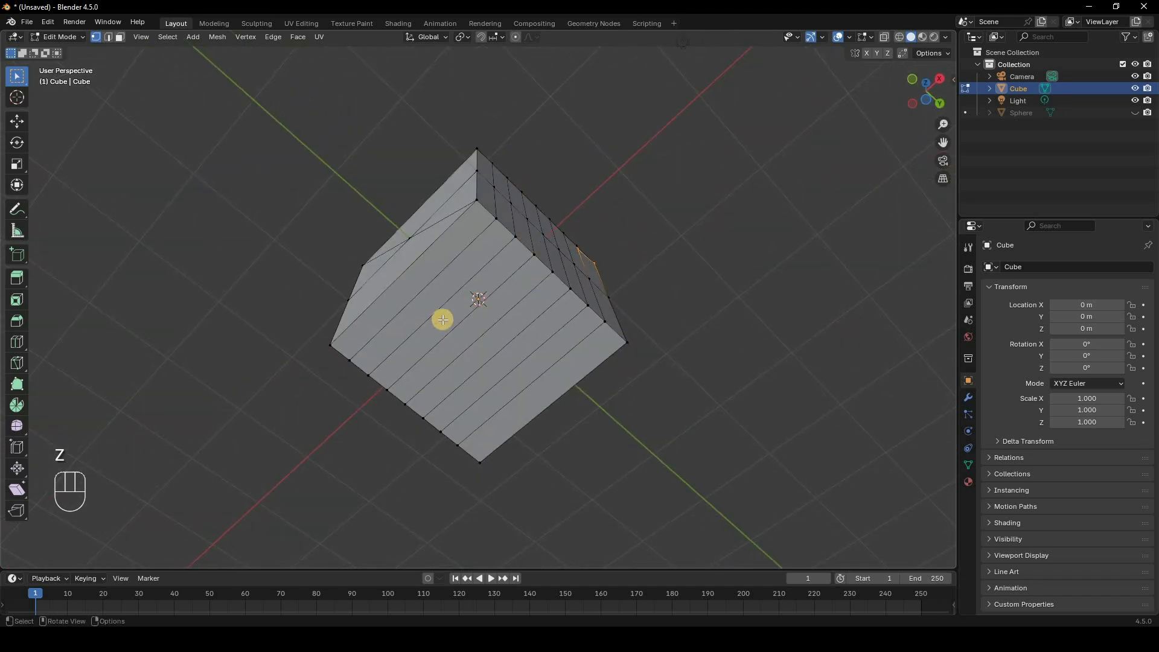
middle_click_drag(443, 319, 754, 285)
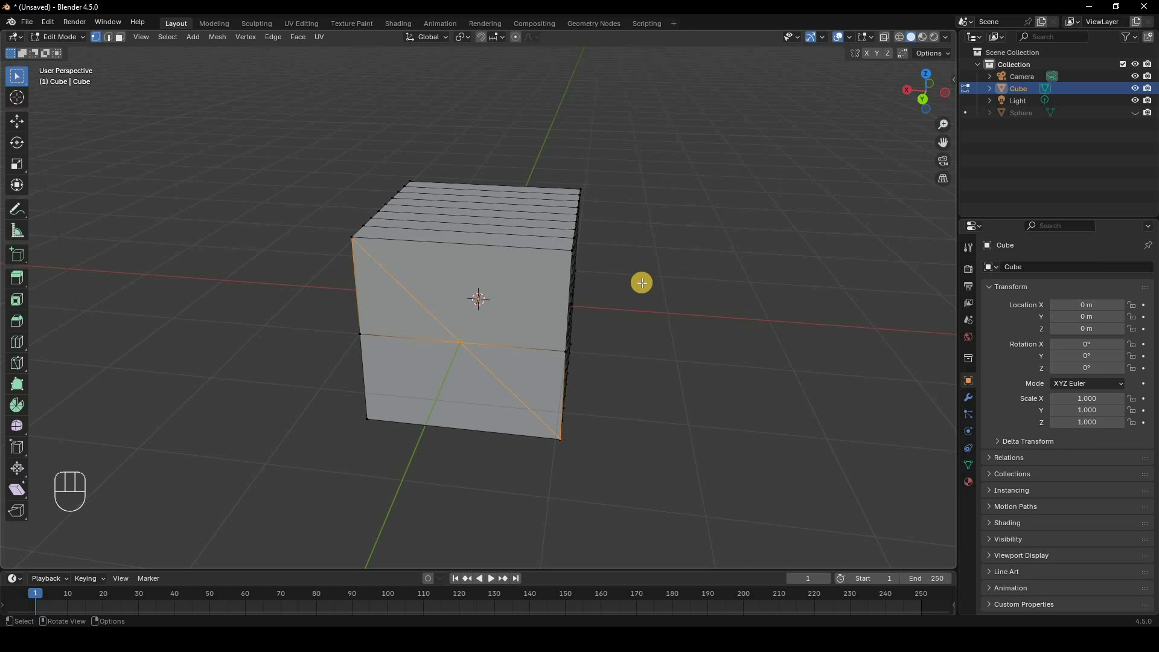
Leave the cube's Edit Mode, hide the cube, and bring the hidden sphere into Edit Mode instead.
middle_click_drag(595, 282, 665, 277)
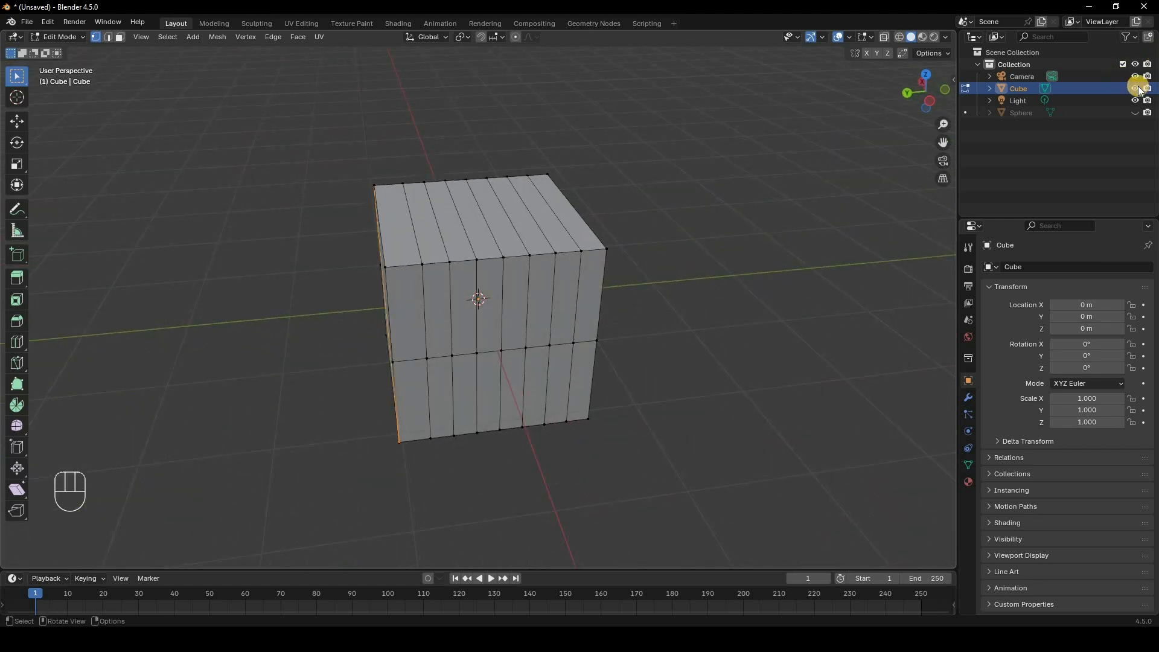
key("Tab")
left_click(1136, 88)
left_click(1135, 112)
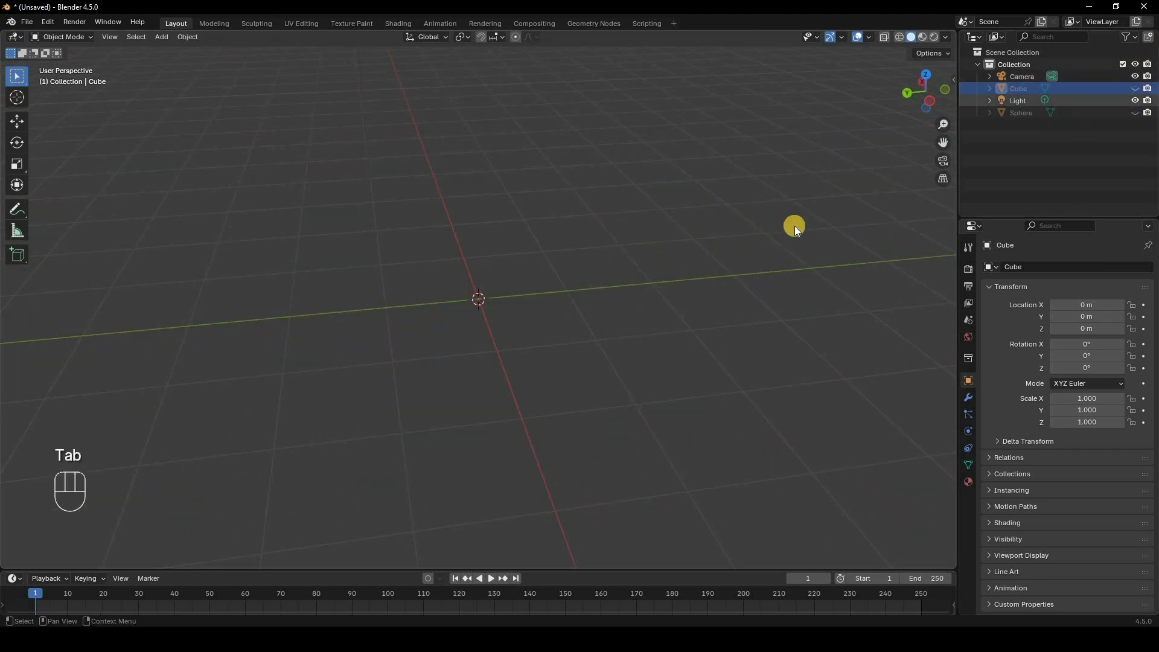
left_click(505, 285)
key("Tab")
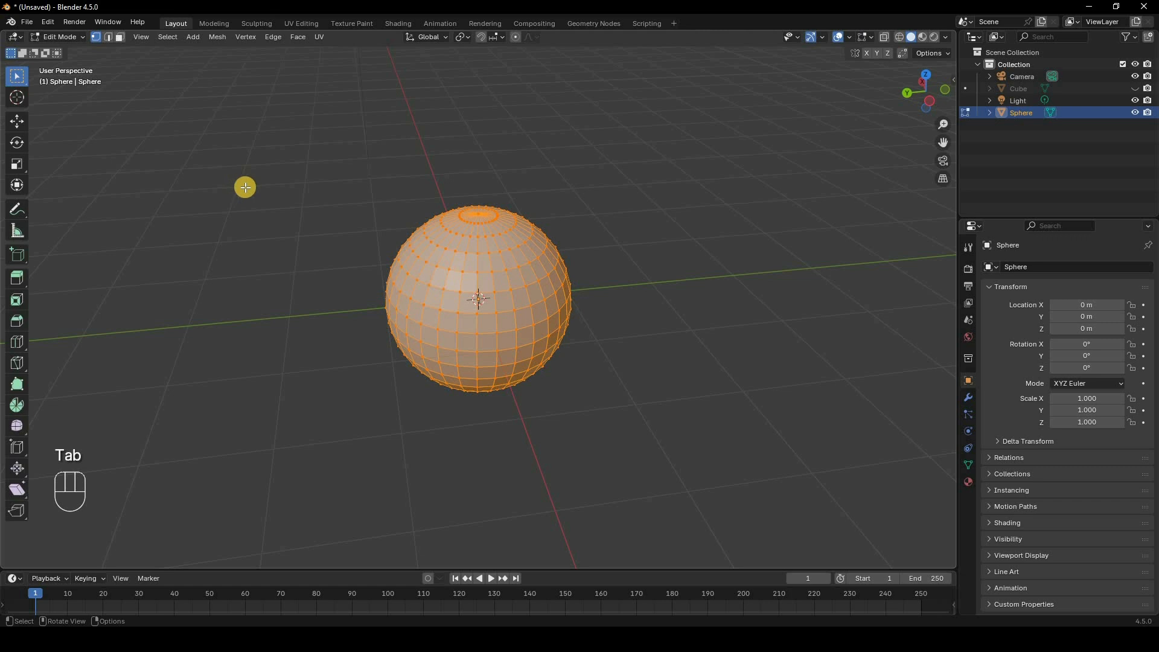
Show the sphere from the front in wireframe shading and box-select all of its vertices.
middle_click_drag(351, 170, 360, 171)
key("KP_1")
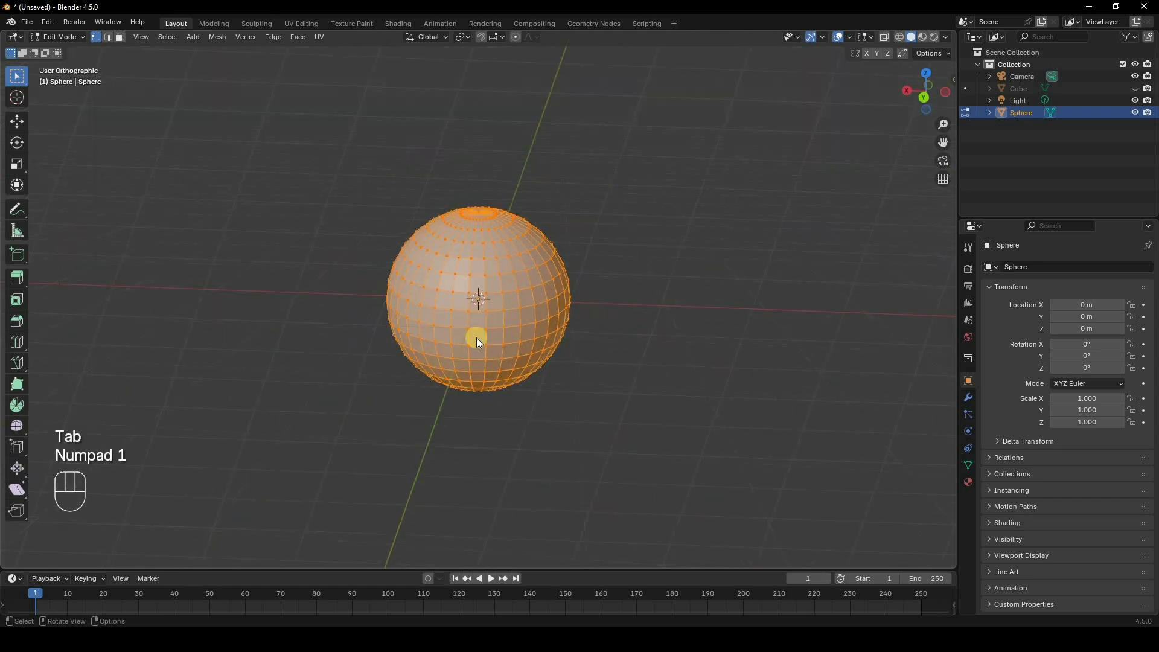
key("z")
left_click(336, 153)
left_click(598, 387)
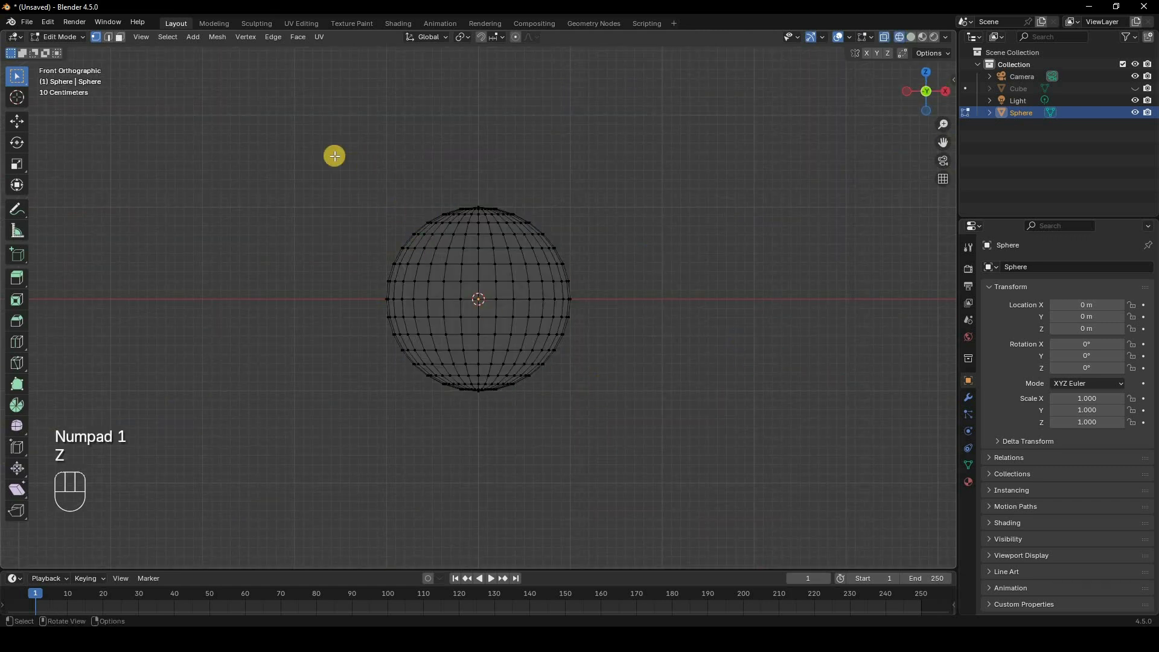
left_click_drag(334, 155, 576, 382)
left_click_drag(650, 439, 156, 56)
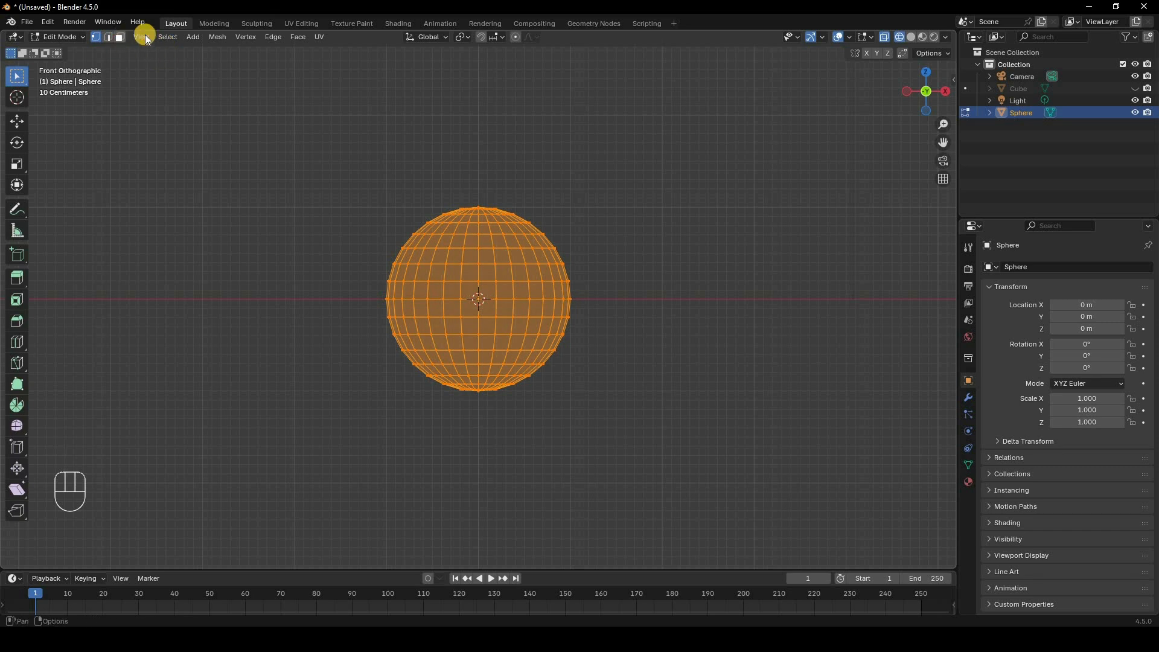
In face select mode, box-select the faces of the sphere's upper half and invert the selection.
key("3")
left_click(166, 40)
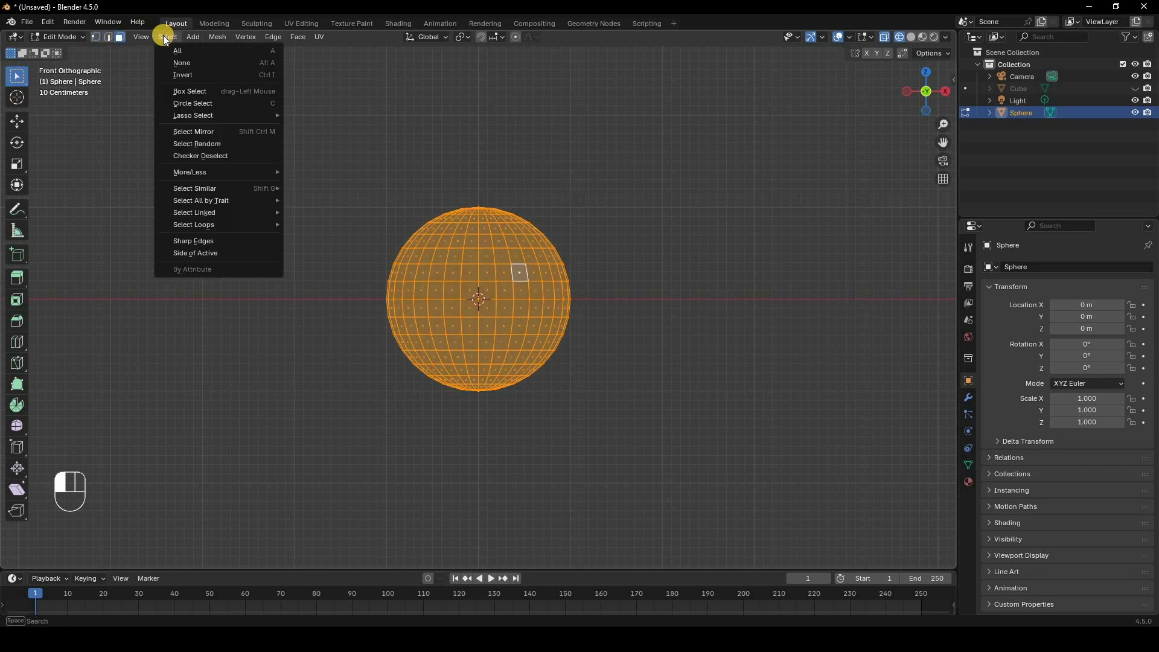
left_click(666, 289)
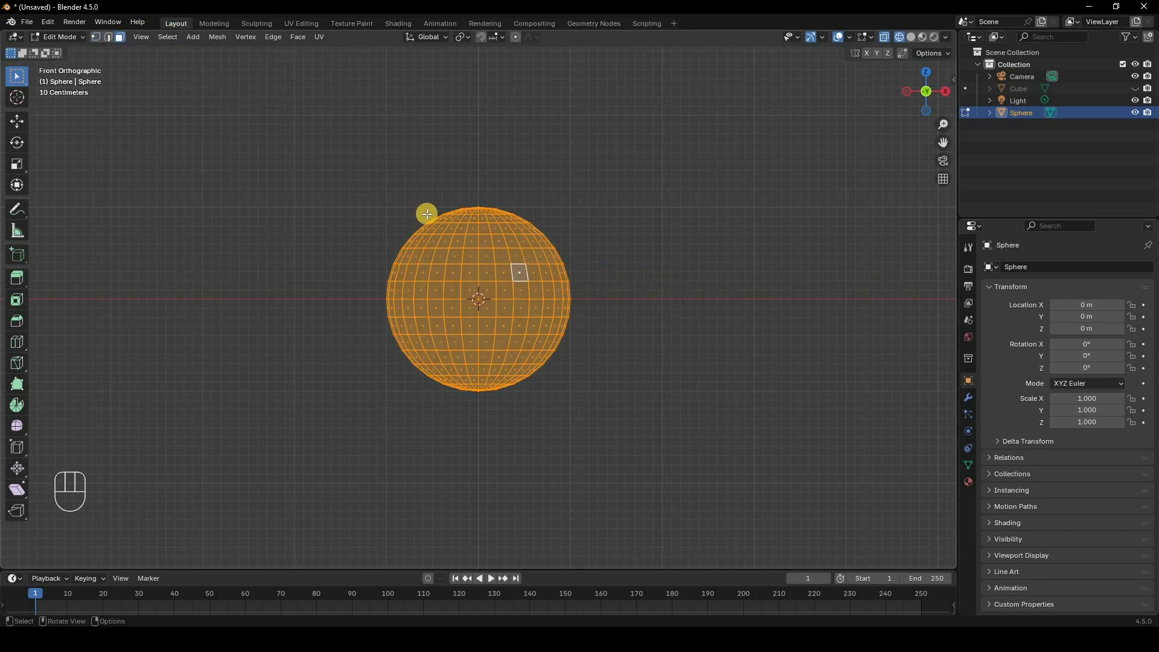
left_click_drag(358, 184, 667, 287)
left_click(169, 40)
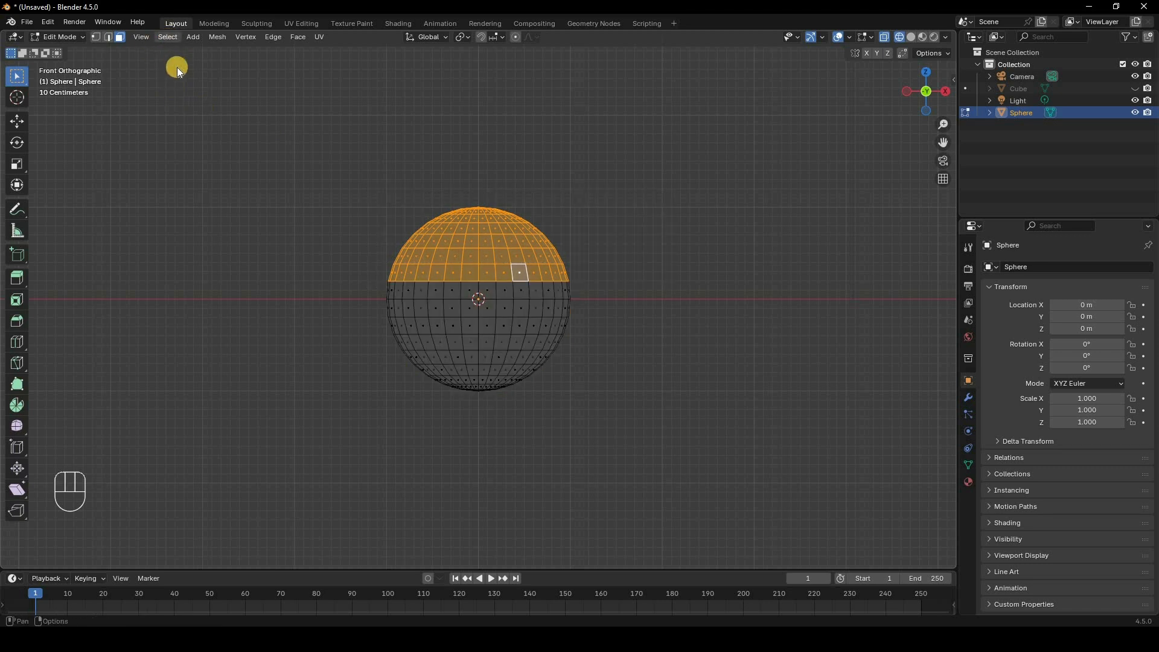
left_click(175, 71)
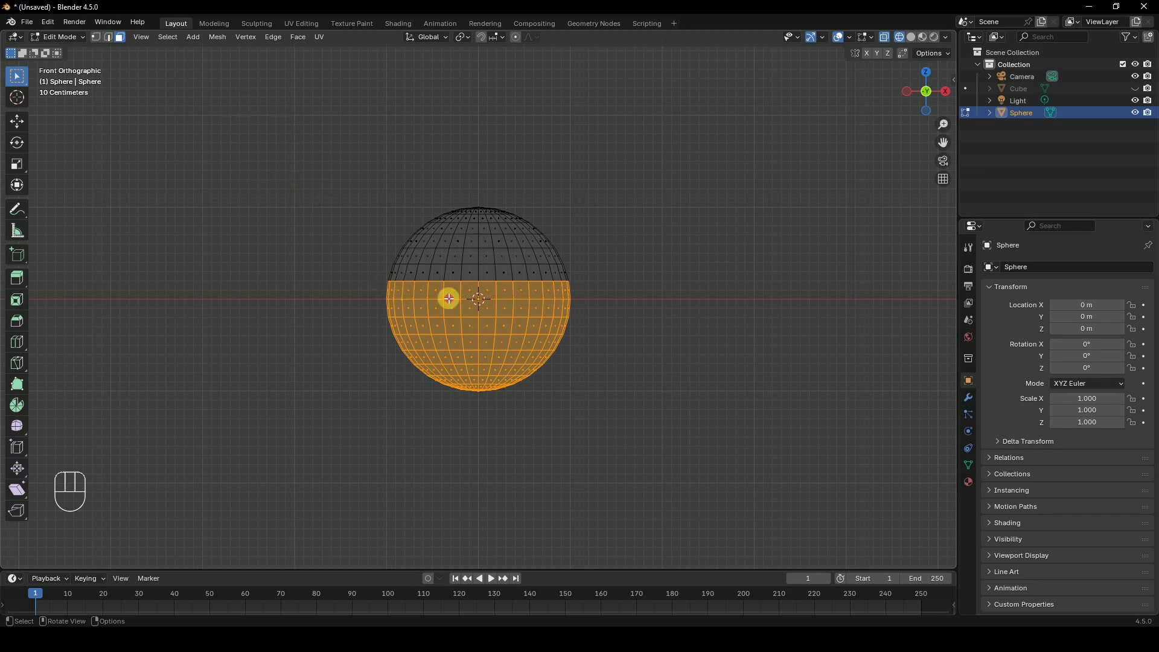
Box-select the faces of the sphere's right half and apply Select Mirror to them.
left_click_drag(238, 106, 400, 289)
left_click_drag(292, 170, 625, 465)
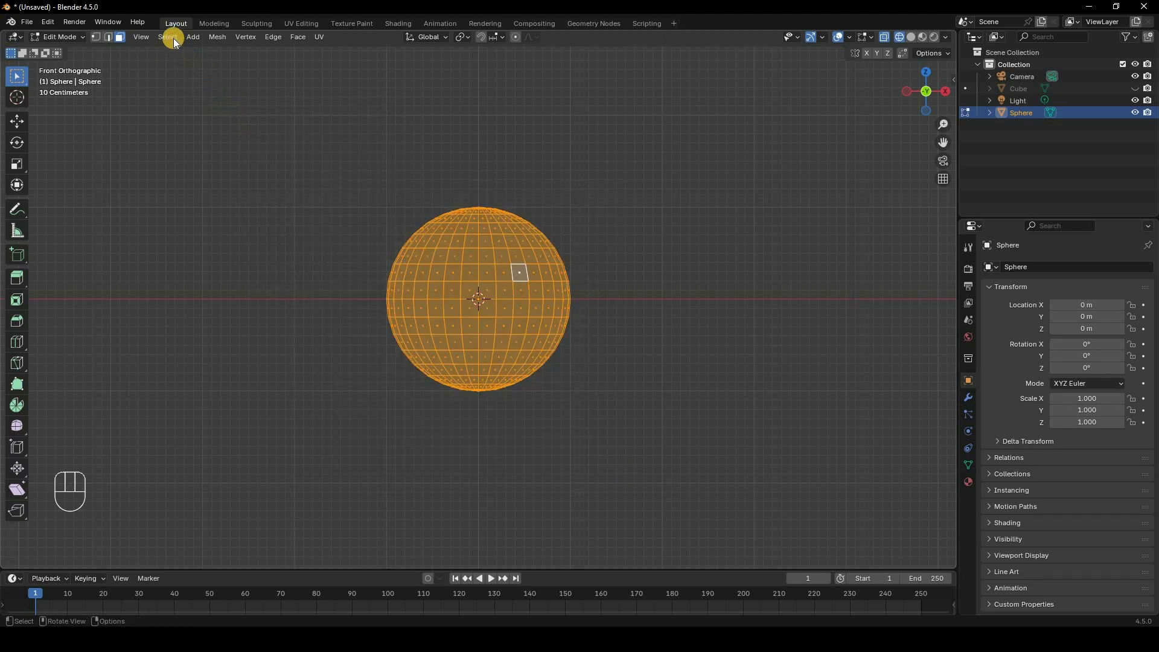
left_click(173, 38)
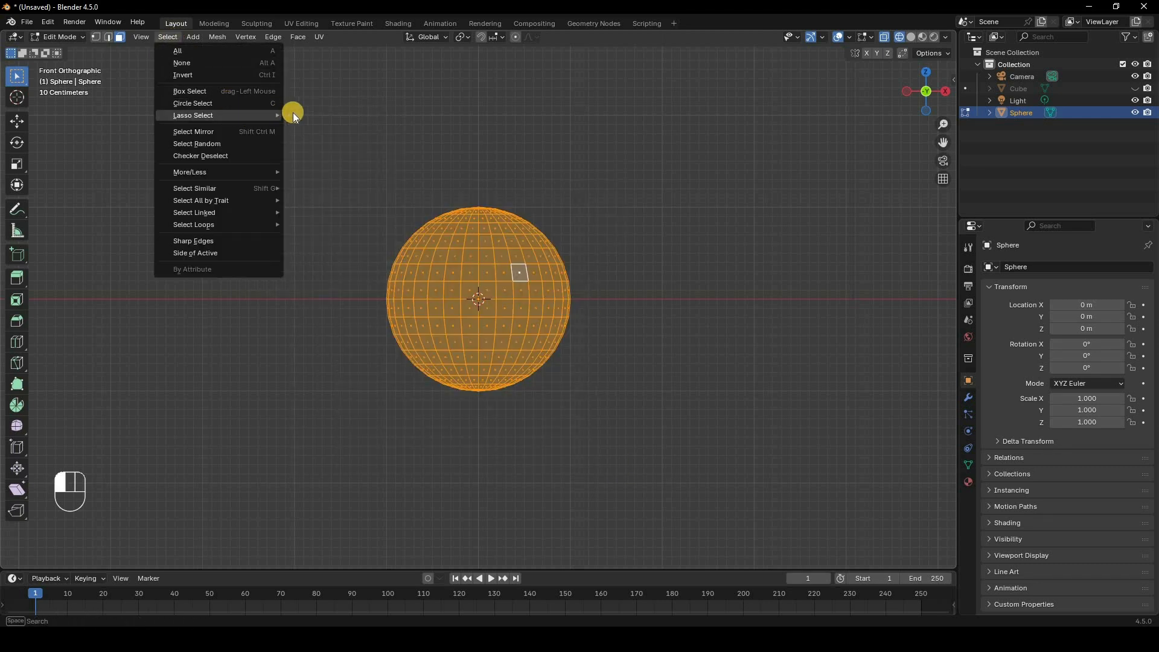
mouse_move(278, 115)
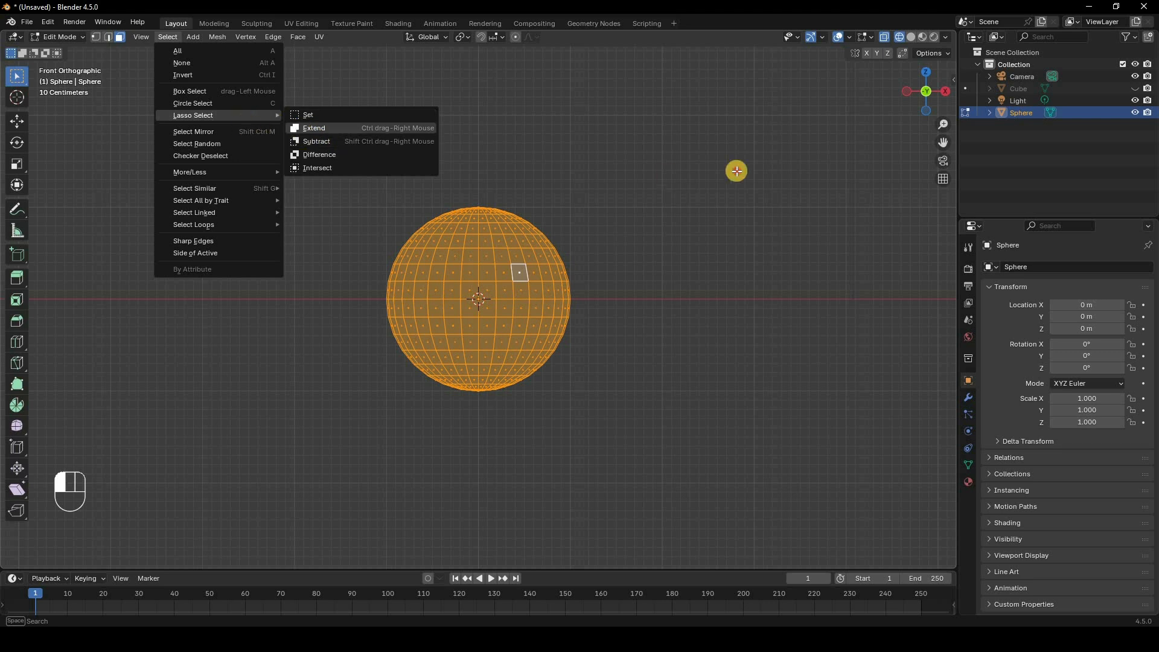
left_click(493, 442)
left_click_drag(598, 127, 487, 446)
left_click(168, 37)
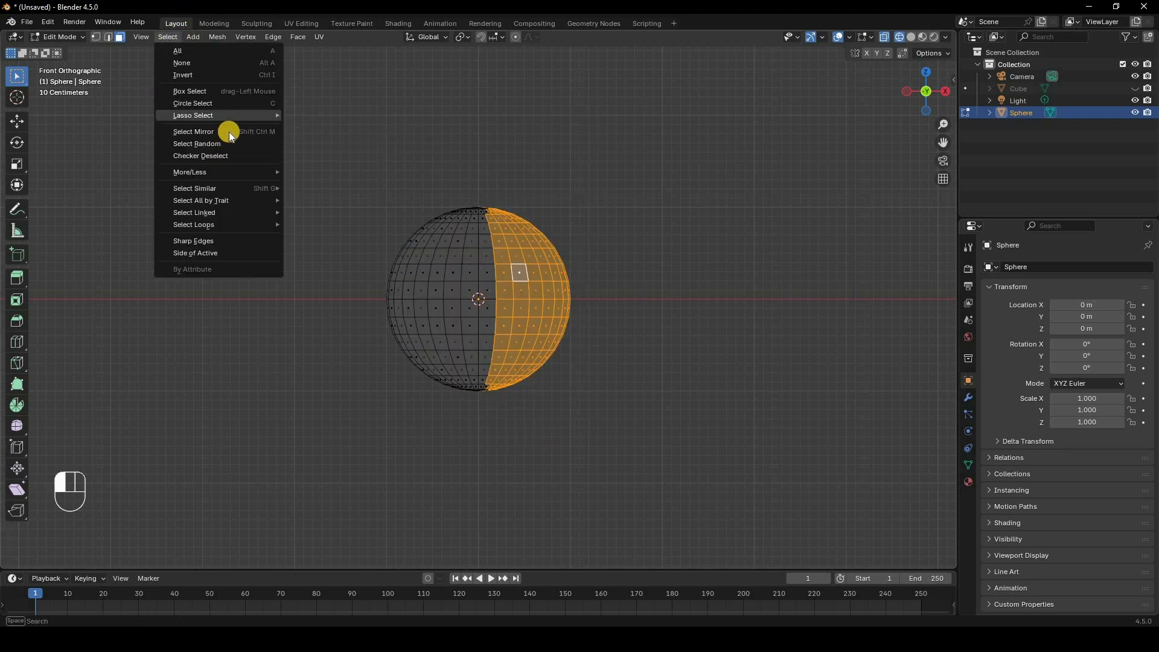
key("Return")
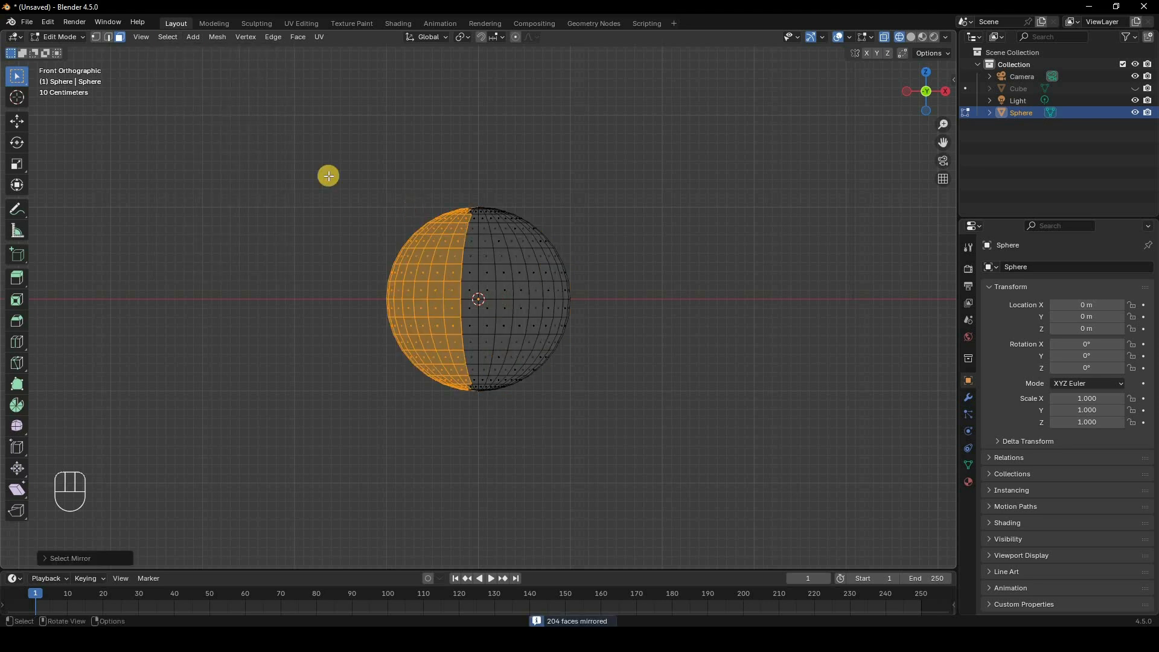
Apply Select Random to the sphere's faces, trying different ratios and seeds, ending with ratio 0.448 and random seed 1.
left_click(168, 37)
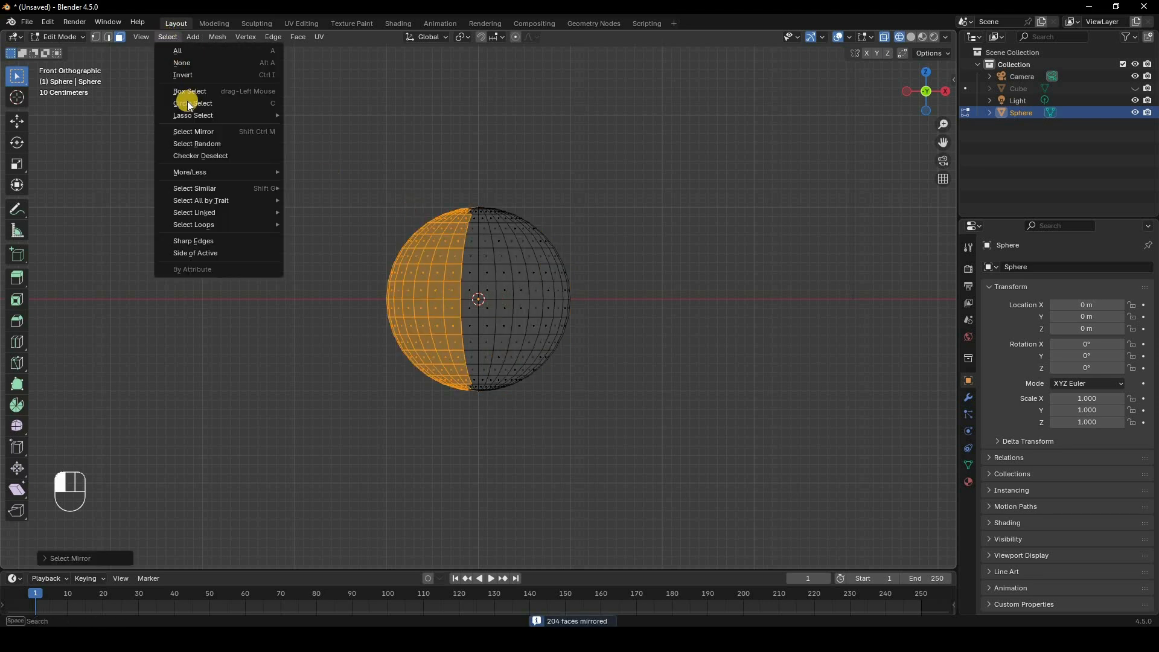
key("Return")
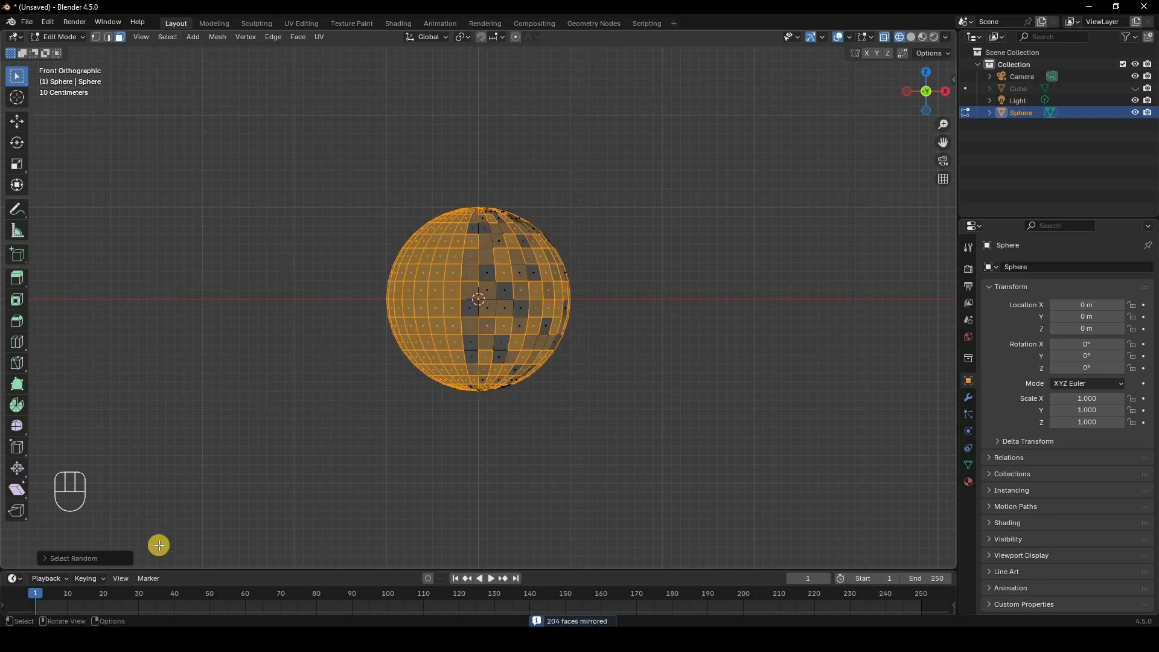
left_click(90, 558)
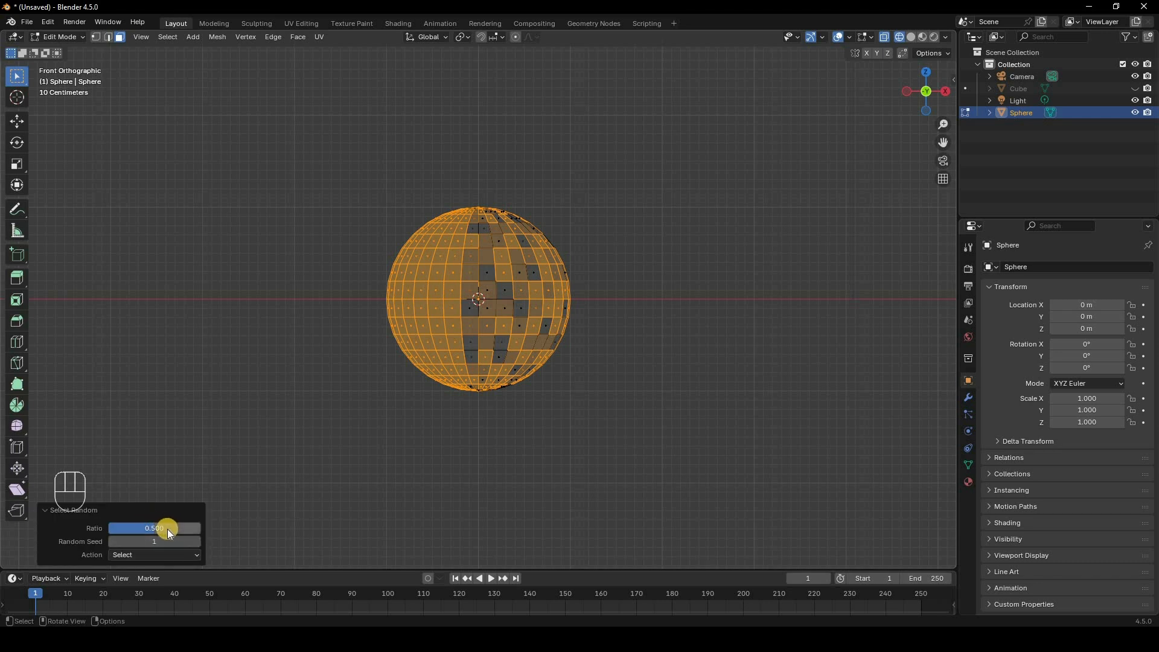
left_click_drag(156, 529, 201, 528)
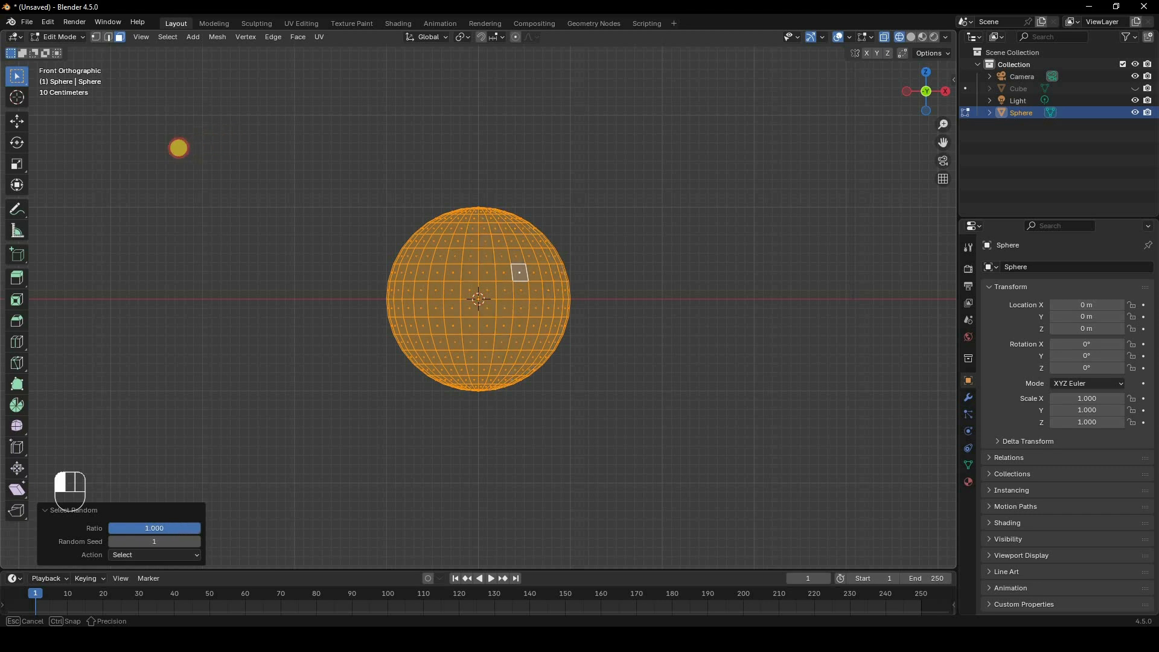
left_click_drag(178, 148, 159, 543)
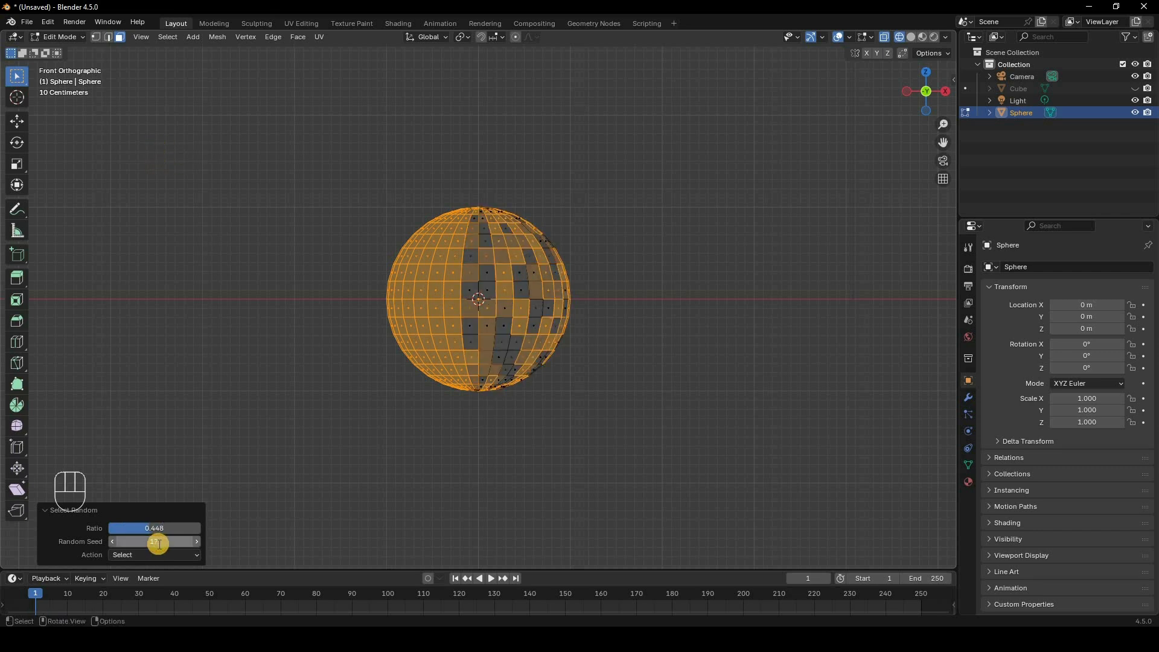
left_click(159, 544)
type("1")
key("Return")
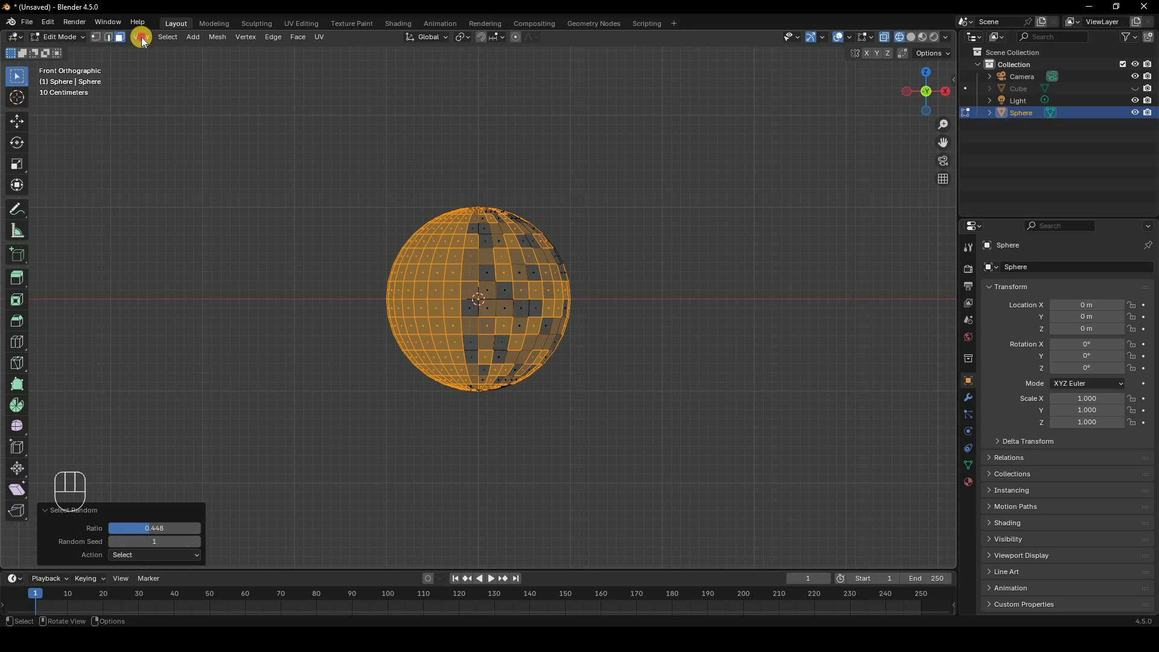
Box-select all of the sphere's faces and apply Checker Deselect to them.
left_click(143, 38)
mouse_move(173, 37)
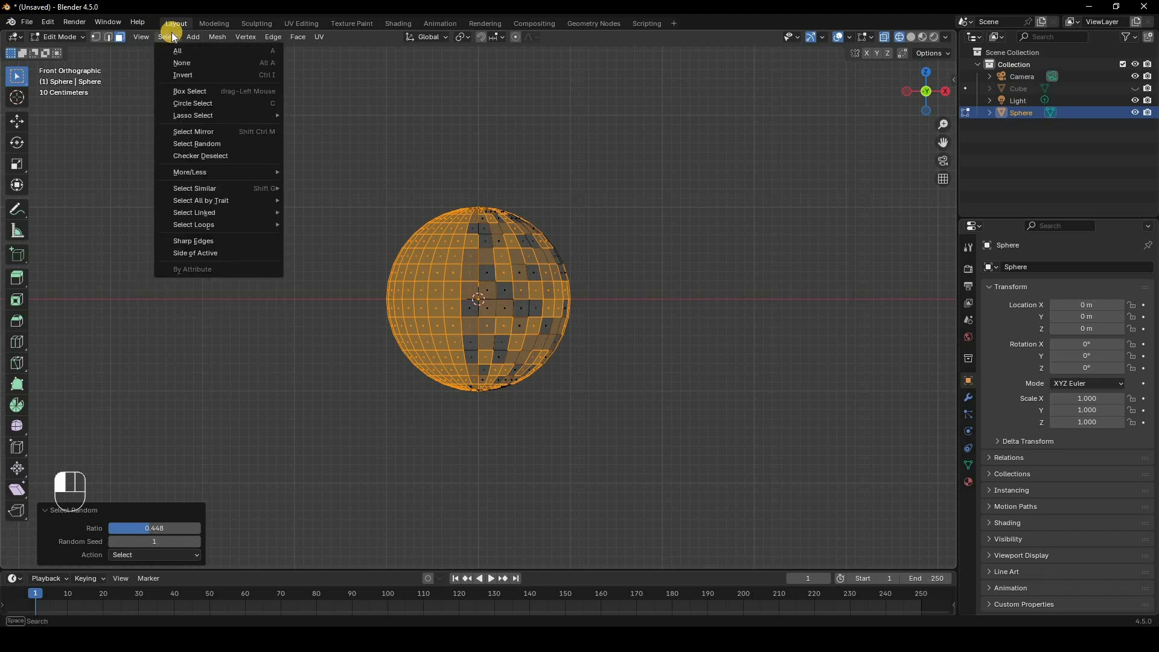
left_click_drag(653, 118, 370, 467)
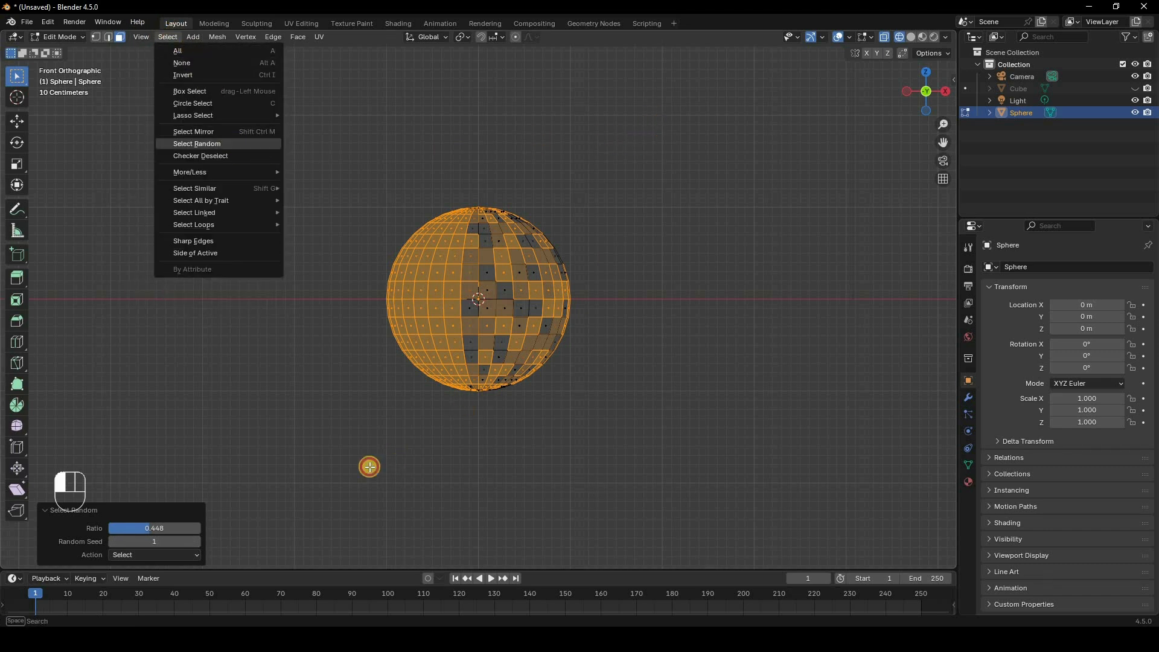
left_click(168, 37)
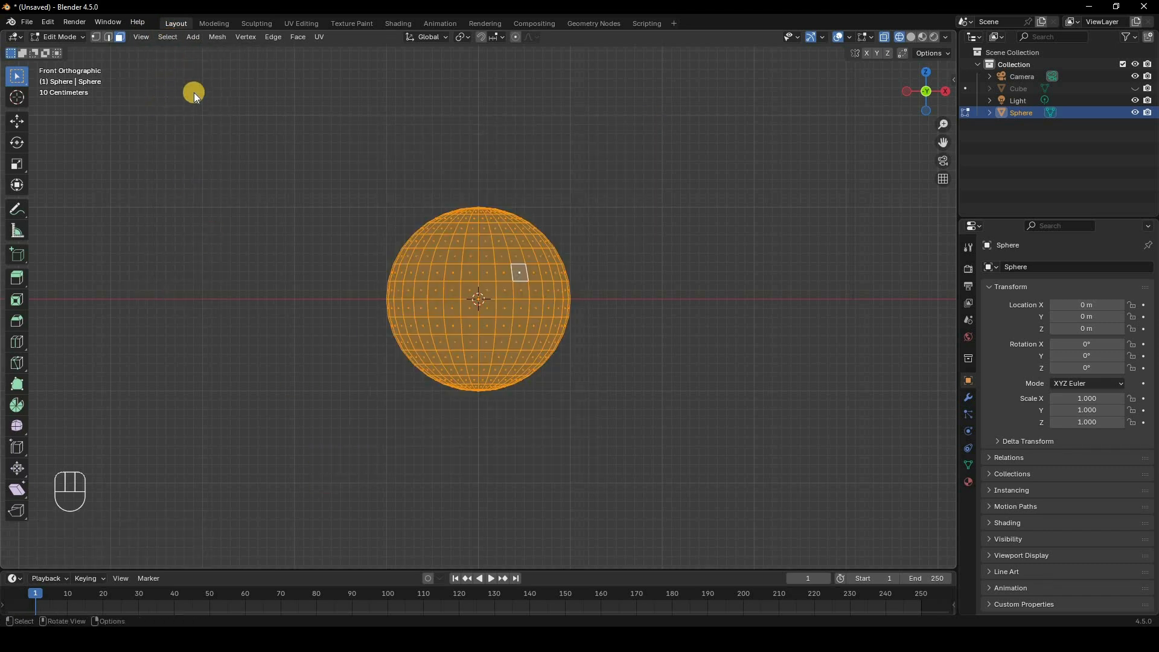
left_click(227, 159)
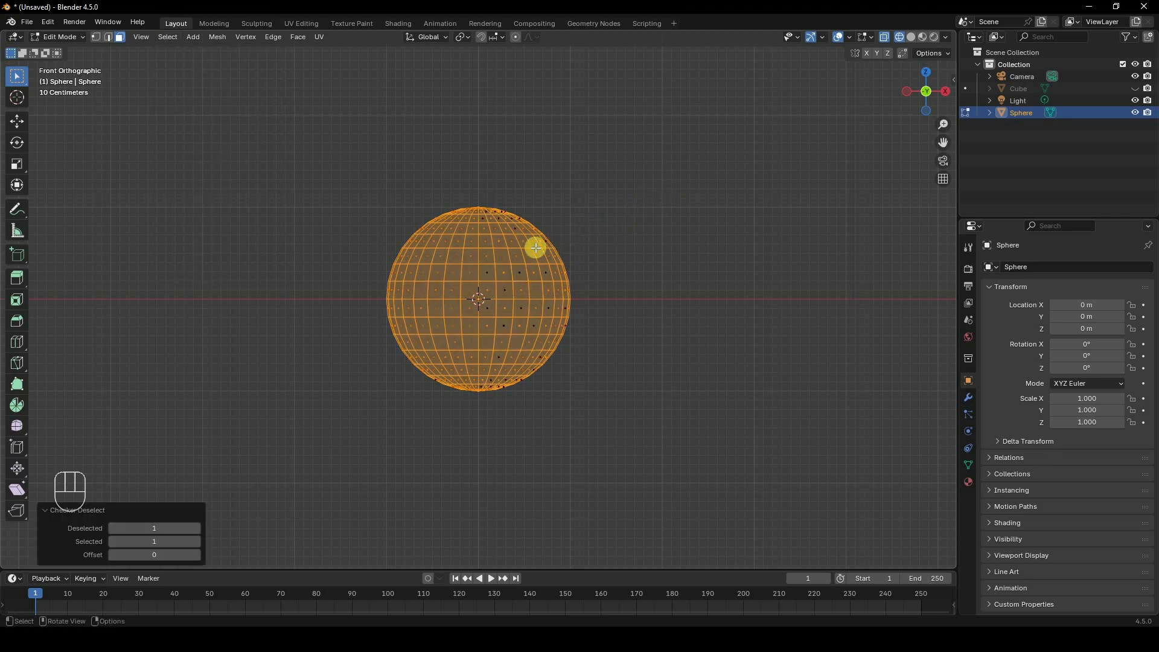
Switch the viewport to solid shading and examine the checkered face selection from an angled view.
mouse_move(533, 244)
middle_mouse_down()
mouse_move(507, 272)
mouse_move(629, 349)
mouse_move(597, 335)
middle_mouse_up()
key("z")
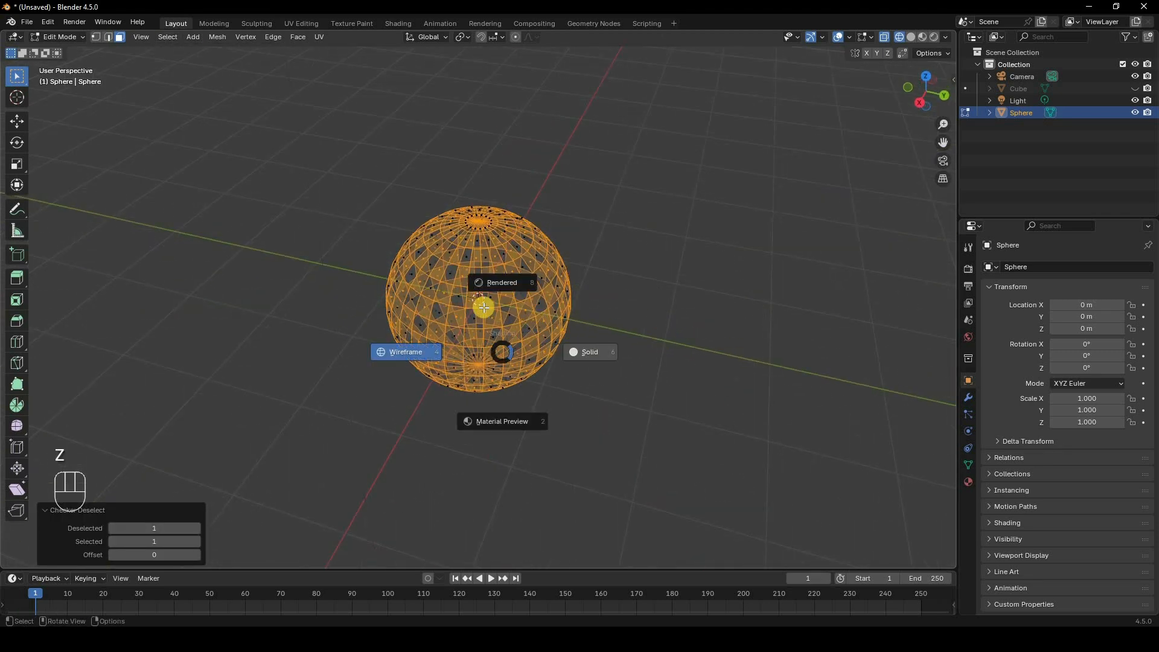
left_click(590, 350)
mouse_move(453, 308)
middle_mouse_down()
mouse_move(348, 285)
mouse_move(717, 277)
mouse_move(155, 88)
middle_mouse_up()
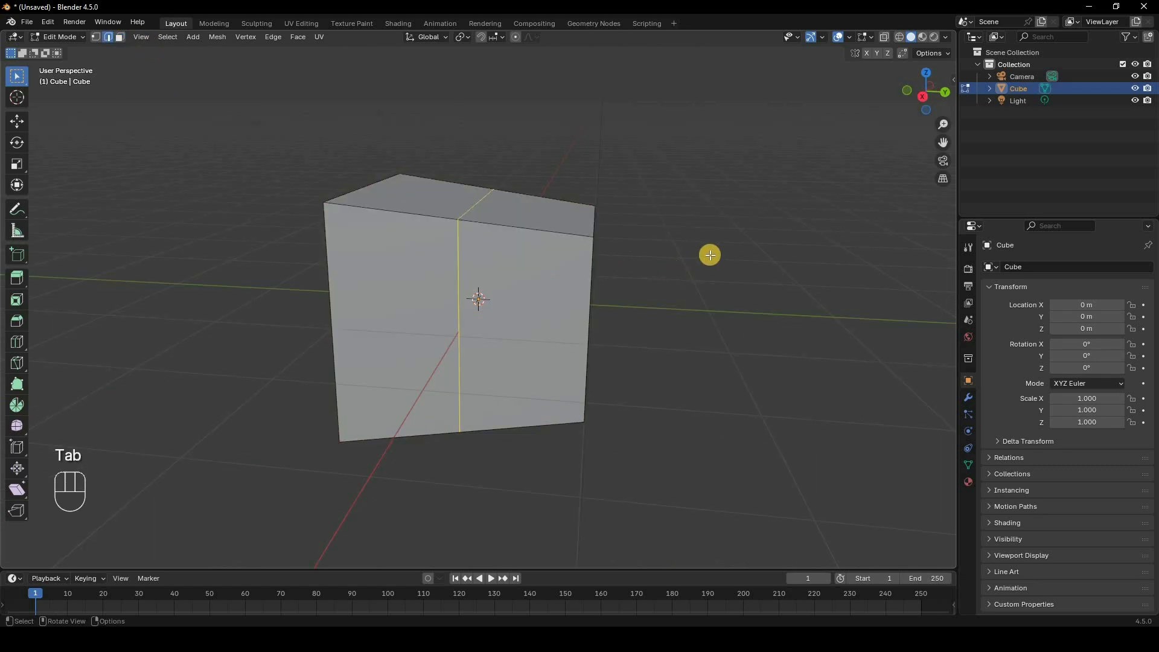
In the right view, scale up the cube's selected middle edge loop until it is level with the full-height end.
middle_click_drag(701, 264, 732, 256)
key("KP_1")
key("KP_3")
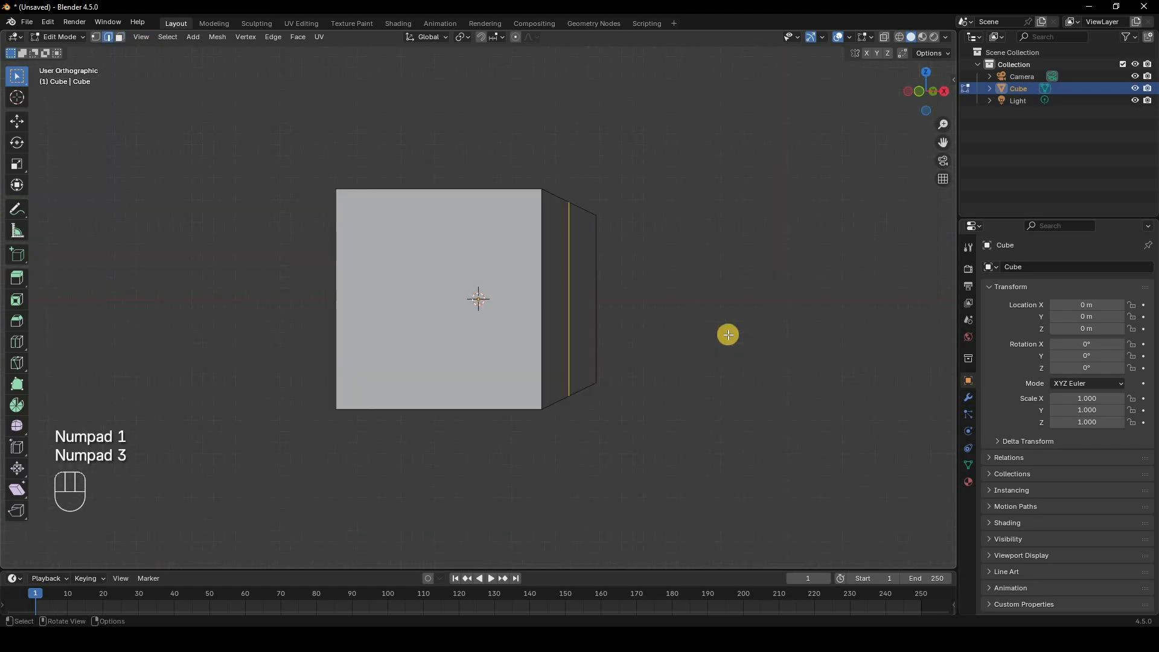
key("s")
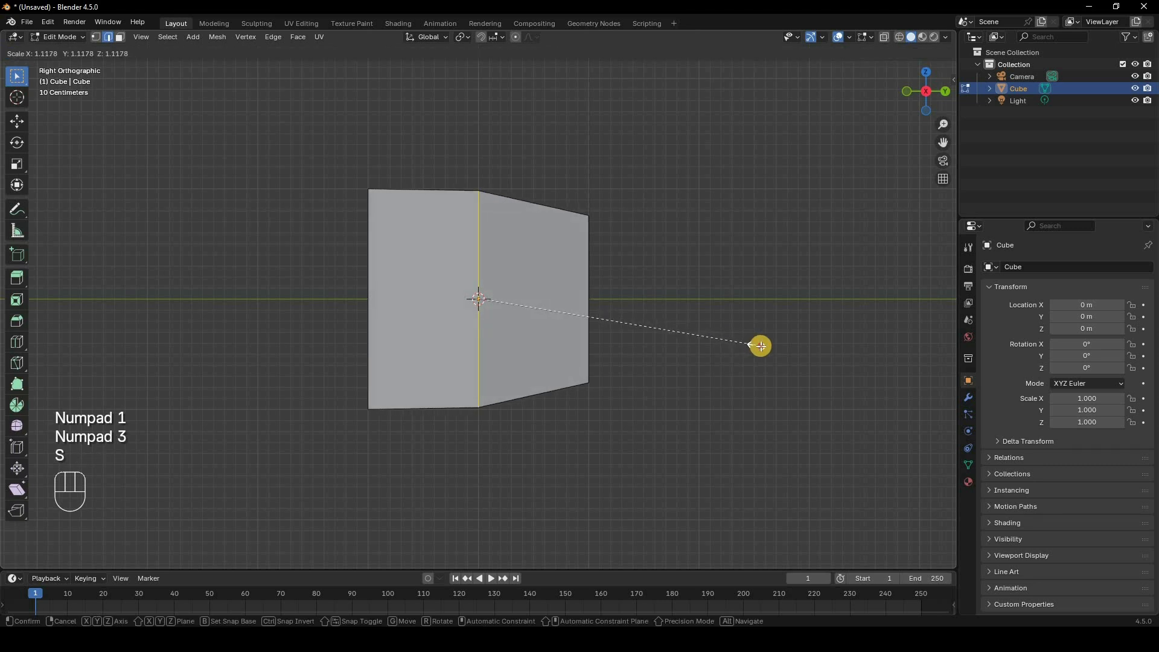
left_click(598, 273)
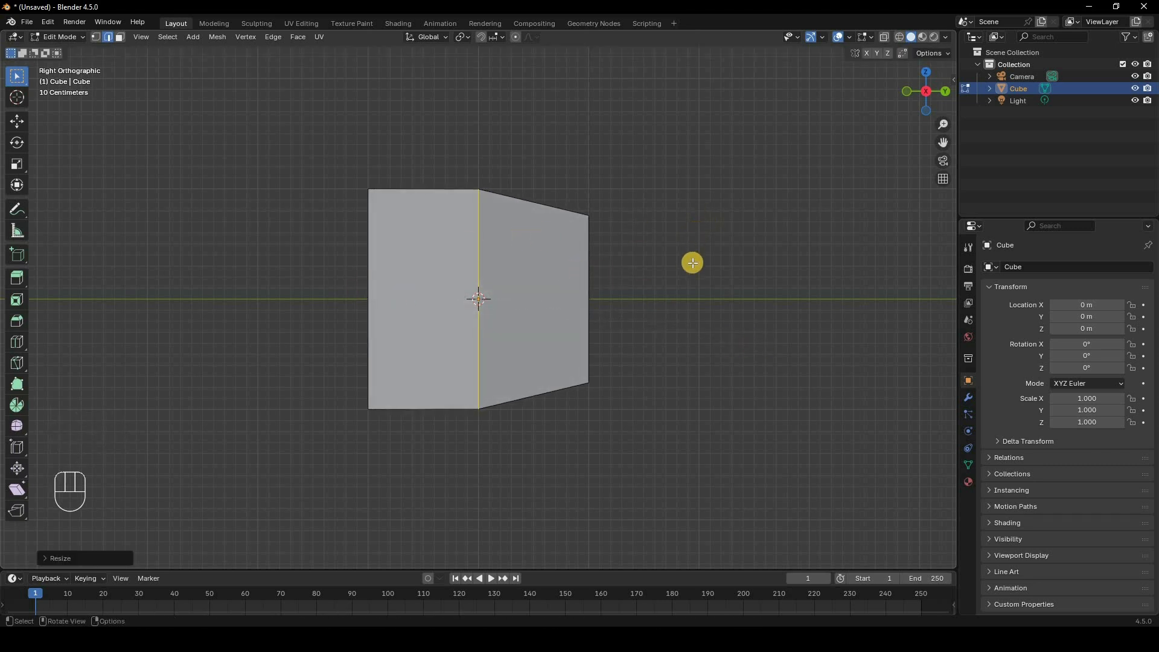
middle_click_drag(692, 262, 669, 300)
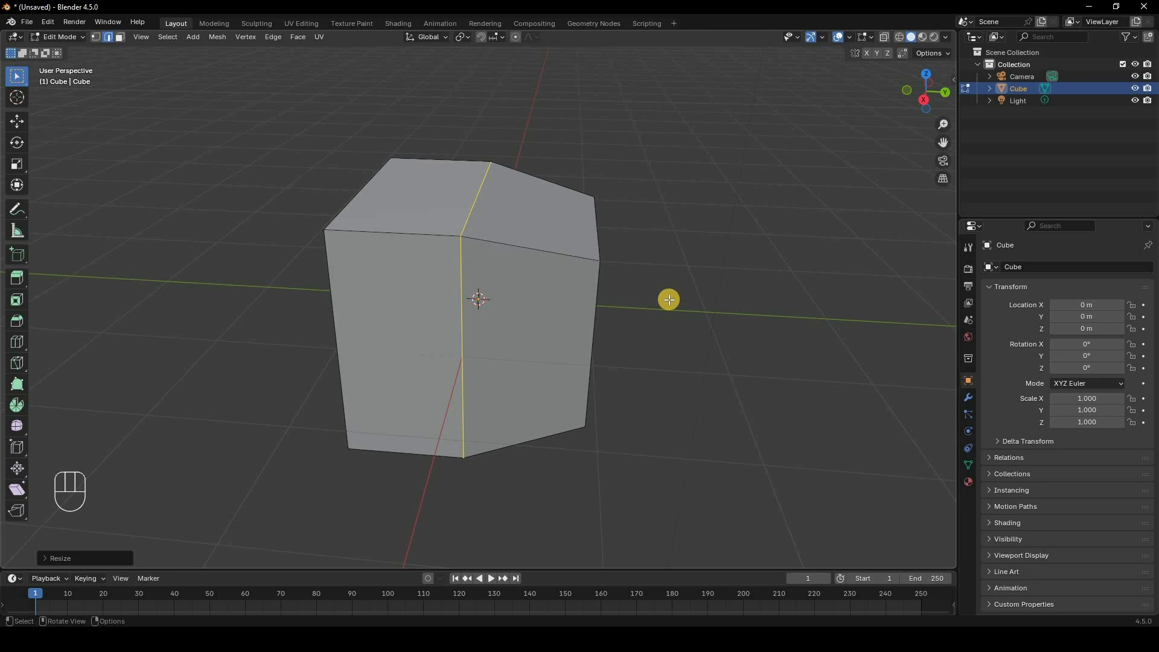
Edge Slide the cube's middle loop about 0.78 toward the narrow end in the right view, and undo the slide.
key("KP_1")
key("KP_3")
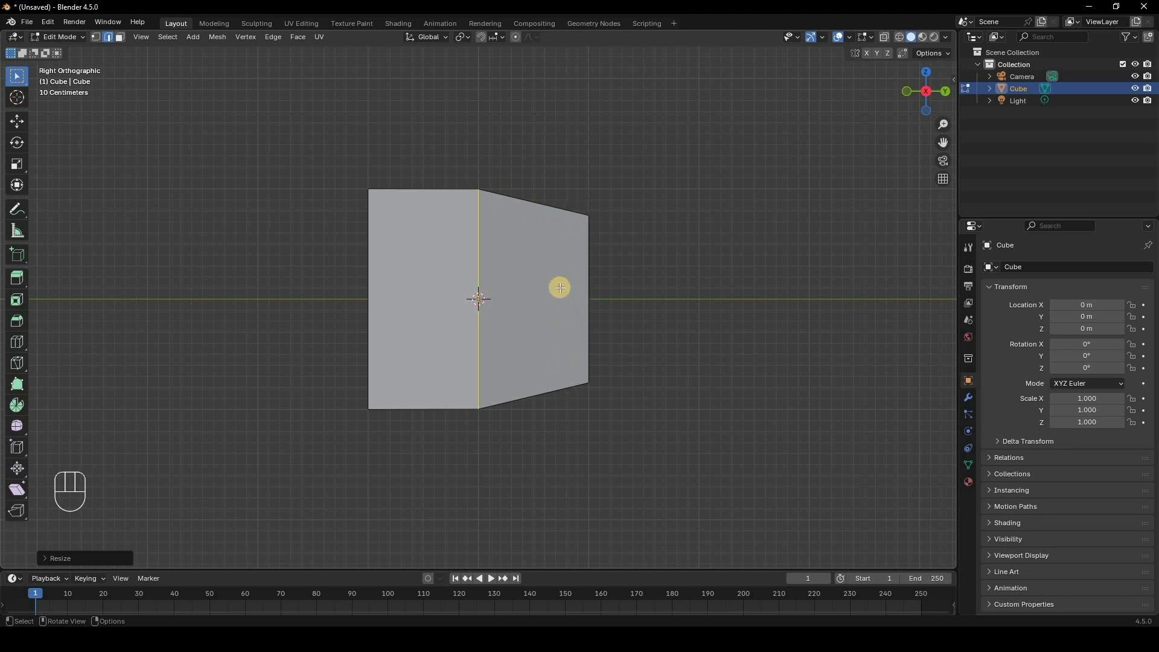
key("g")
key("g")
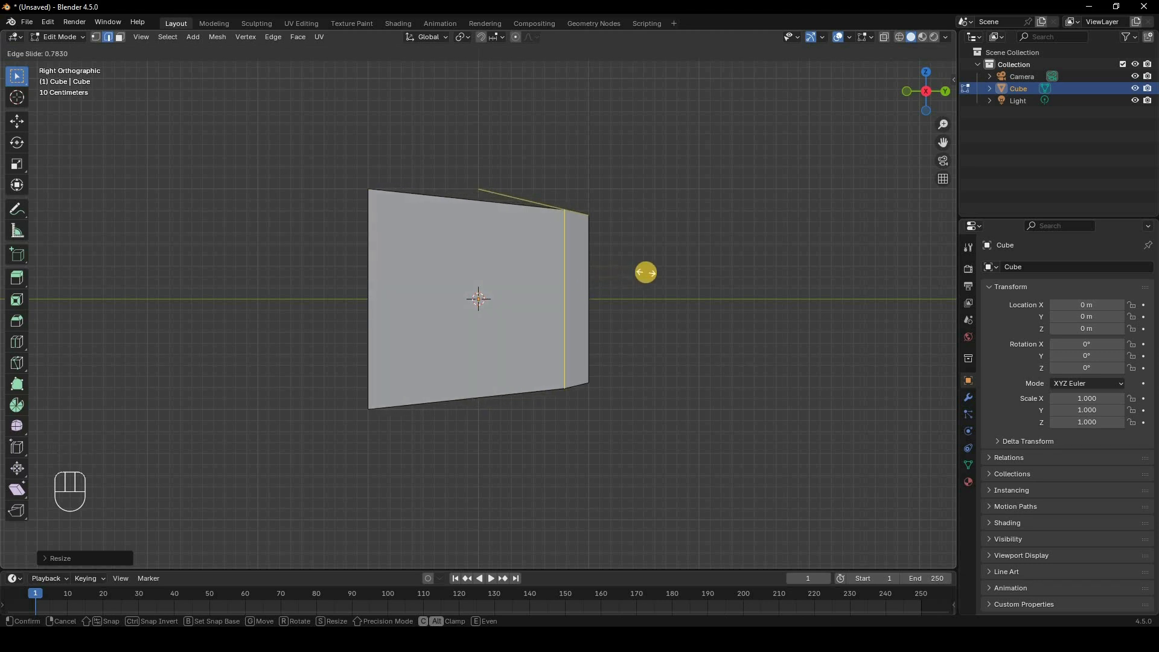
left_click(645, 272)
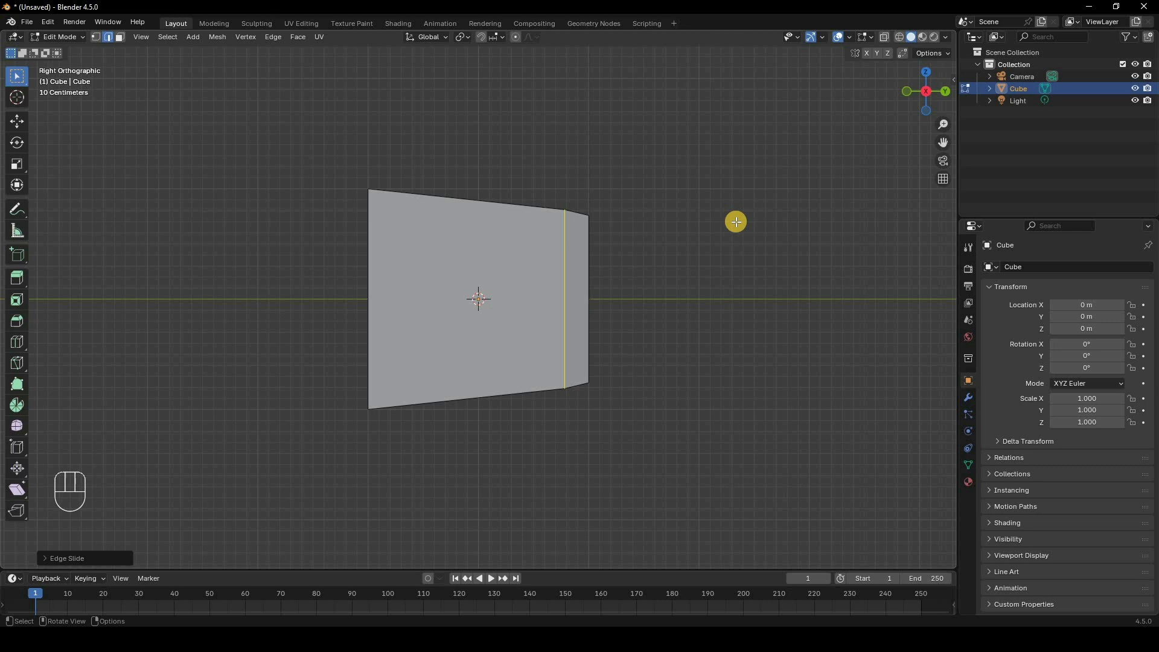
key("ctrl+z")
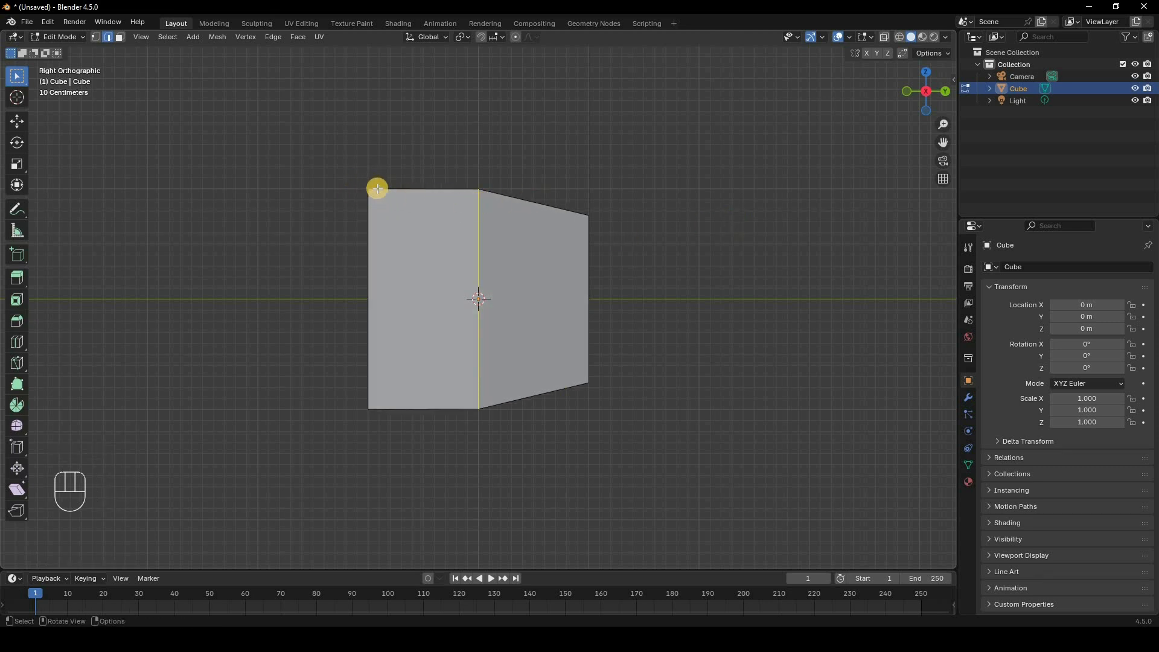
Try an Edge Slide of the cube's middle loop toward the full-height end, and cancel it.
key("g")
key("g")
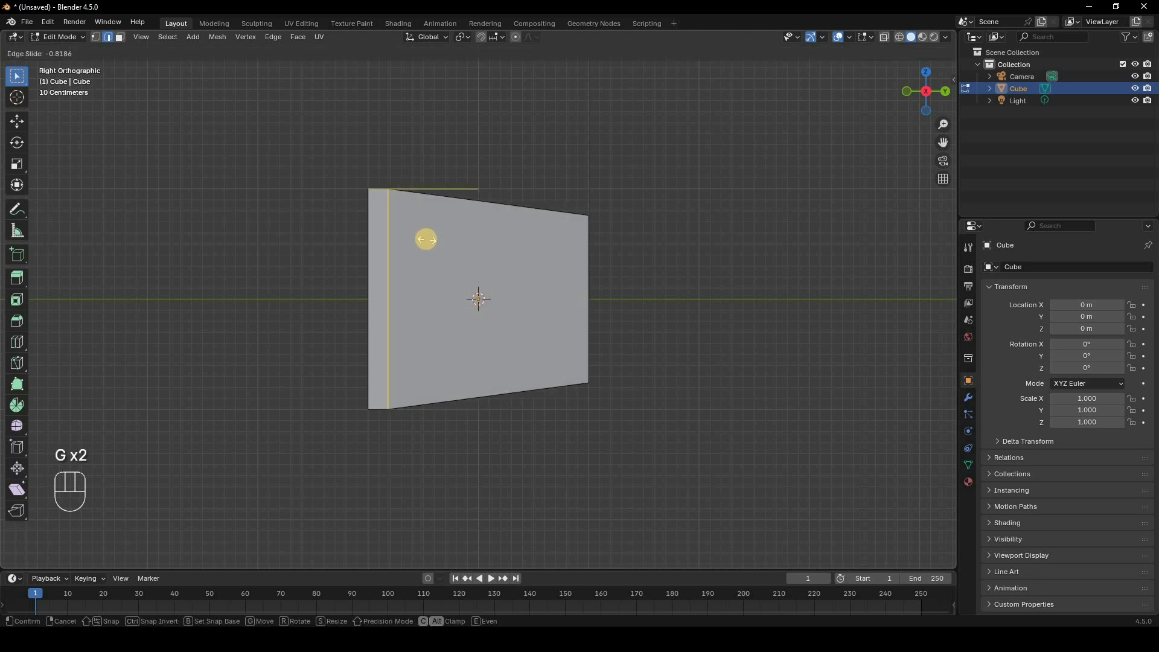
right_click(494, 237)
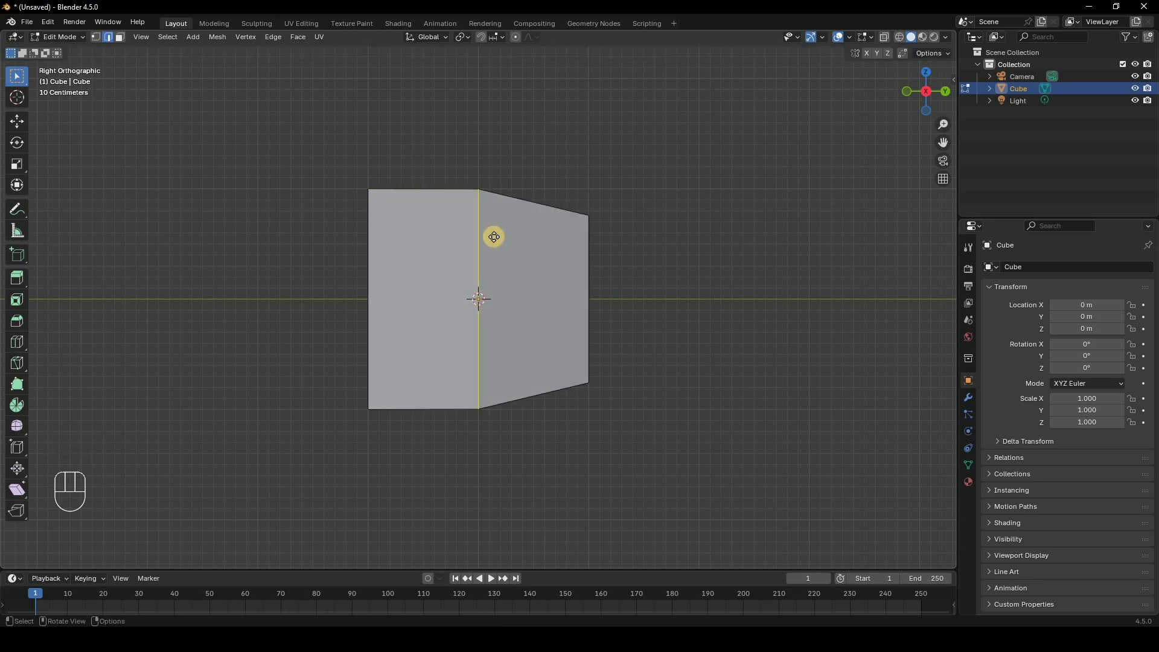
Move the cube's middle loop about 0.6 m along the global Y axis toward the narrow end, and undo the move.
key("g")
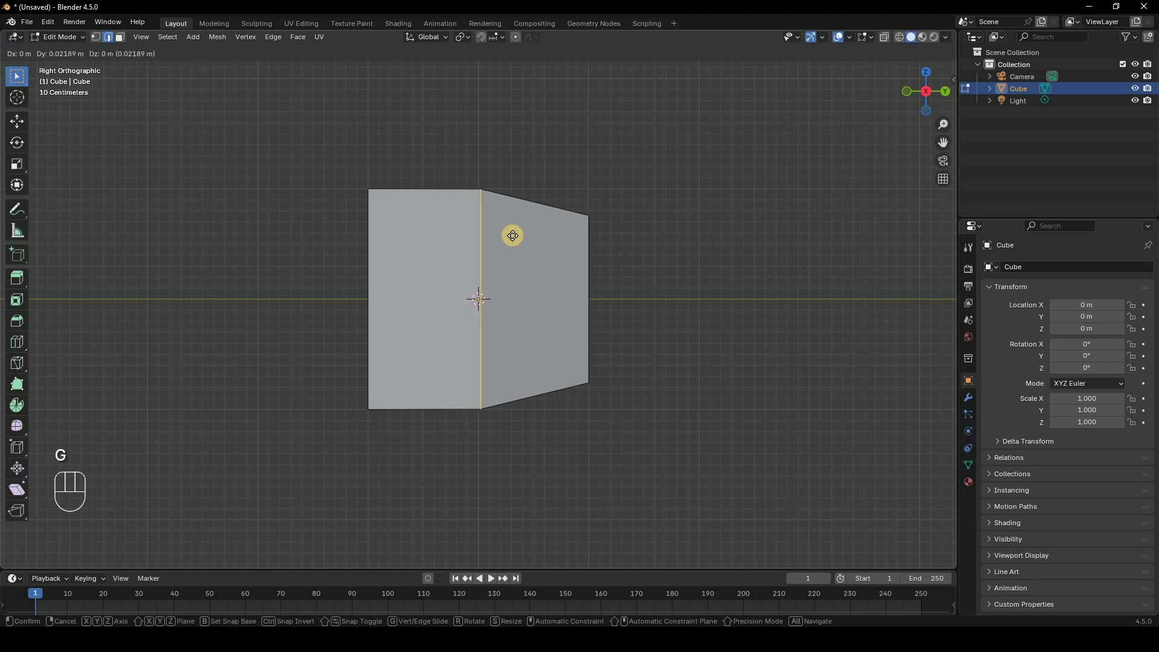
key("y")
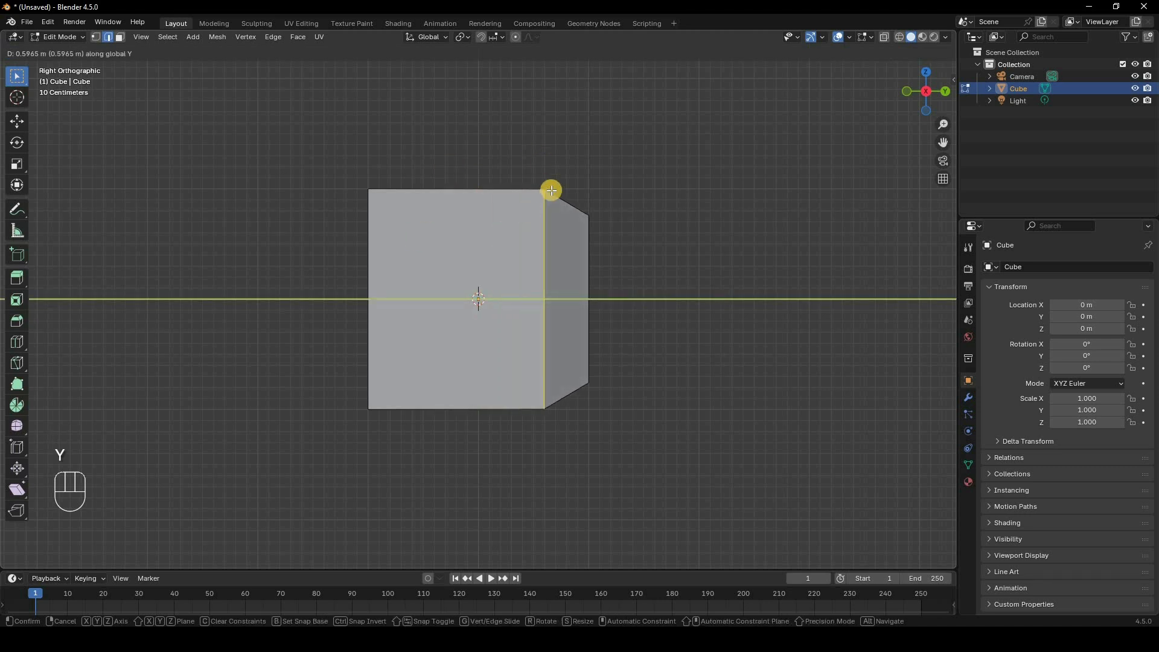
left_click(551, 192)
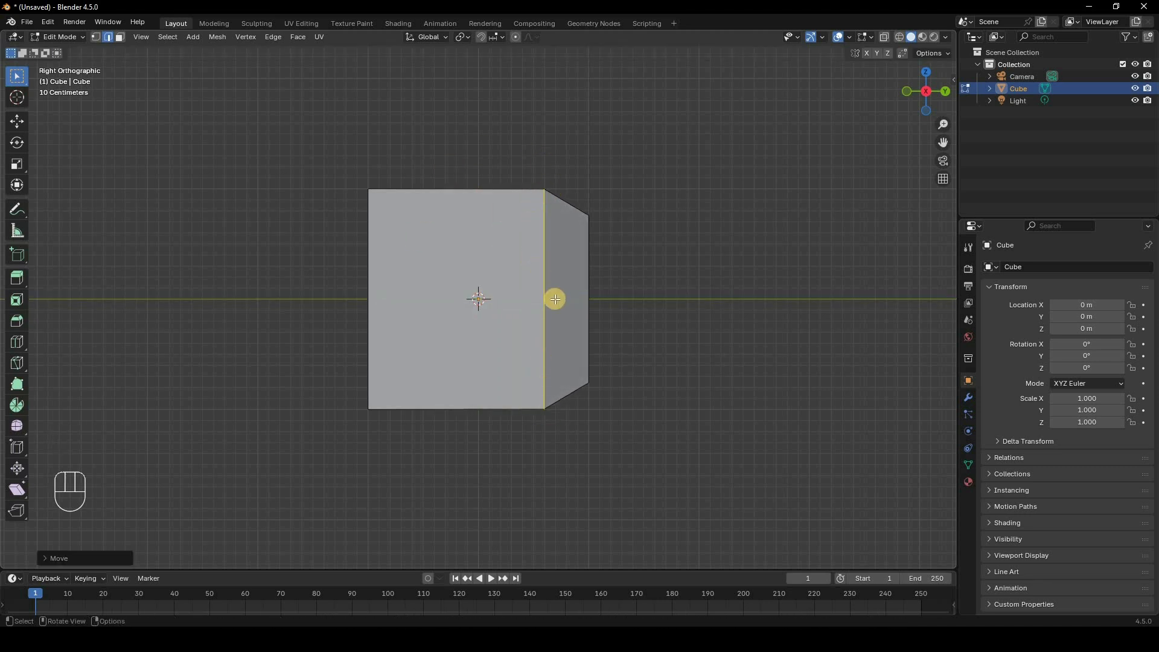
key("ctrl+z")
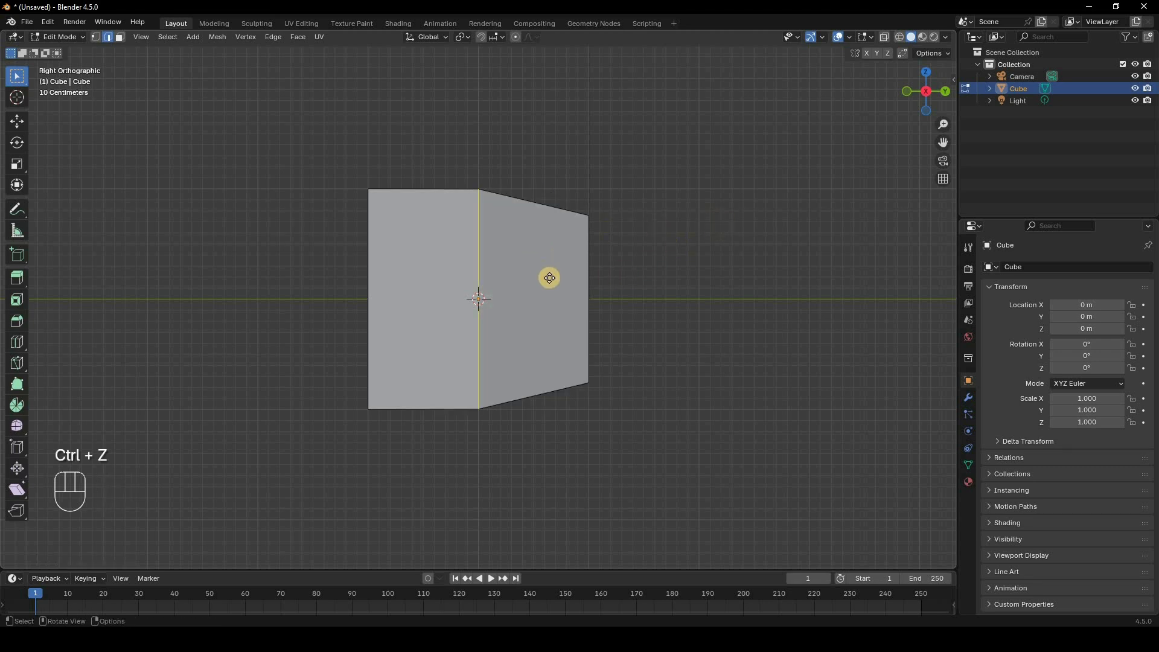
Try free moves and Edge Slides on the cube's middle loop to compare them, cancelling each transform.
key("g")
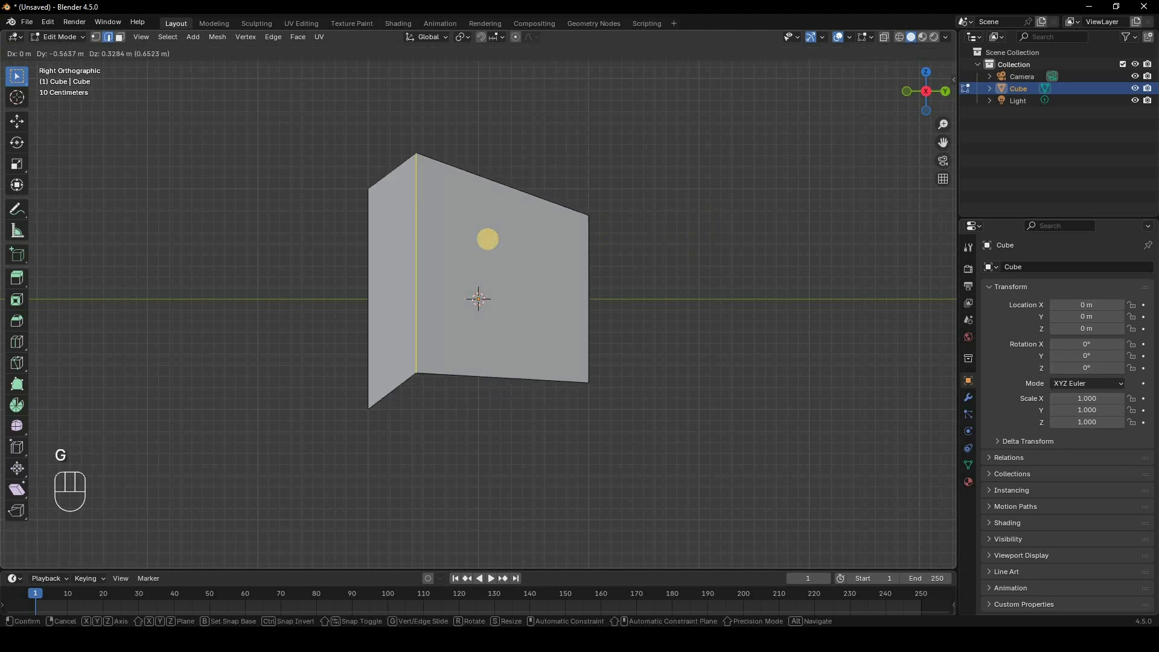
right_click(488, 240)
key("g")
key("g")
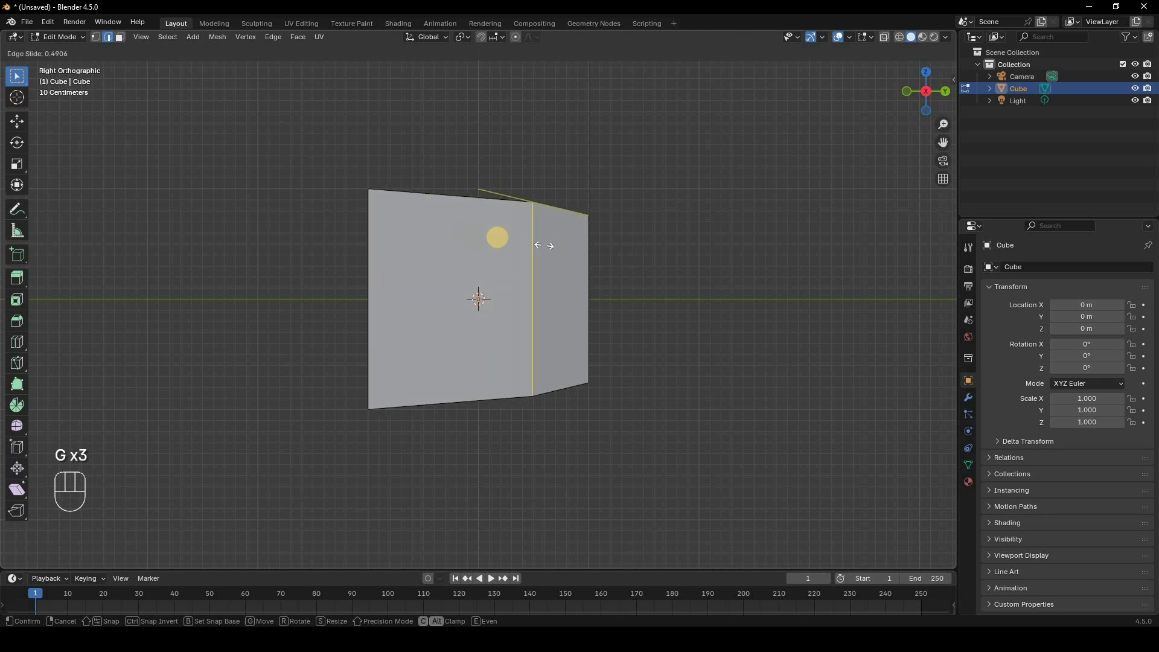
right_click(528, 250)
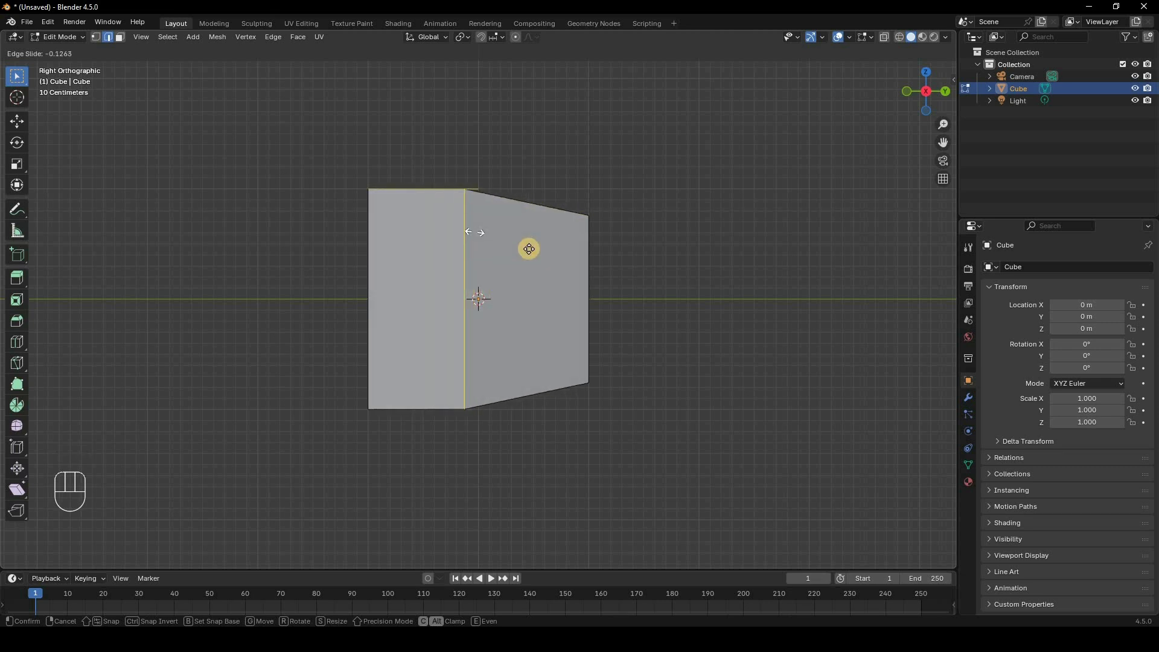
key("g")
key("g")
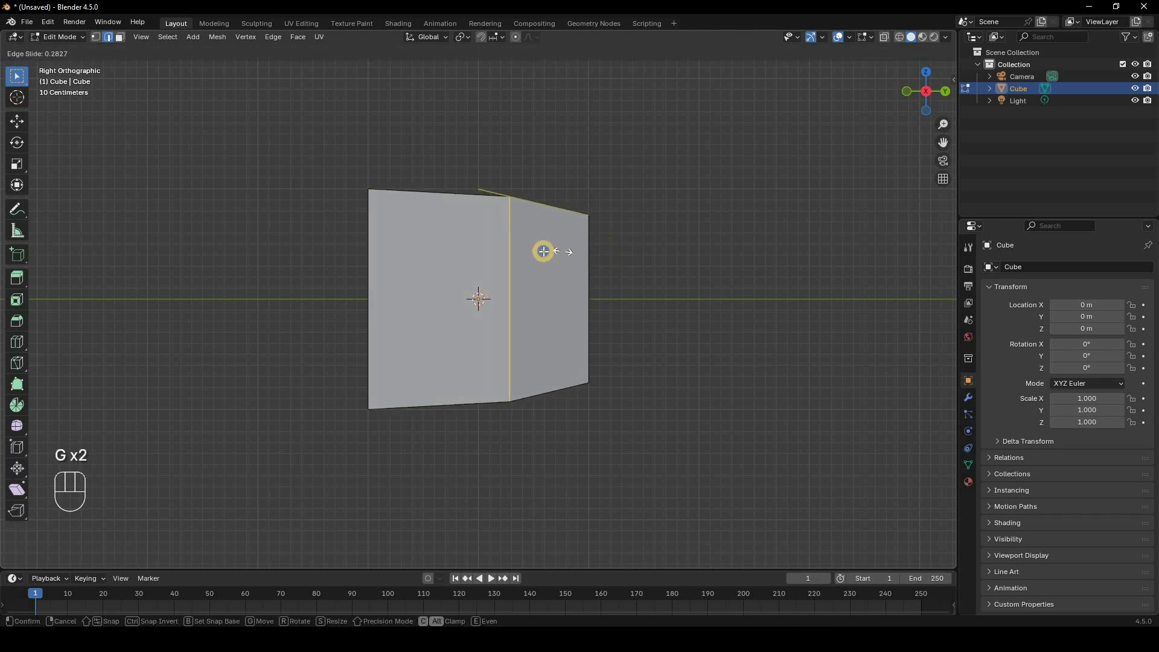
key("g")
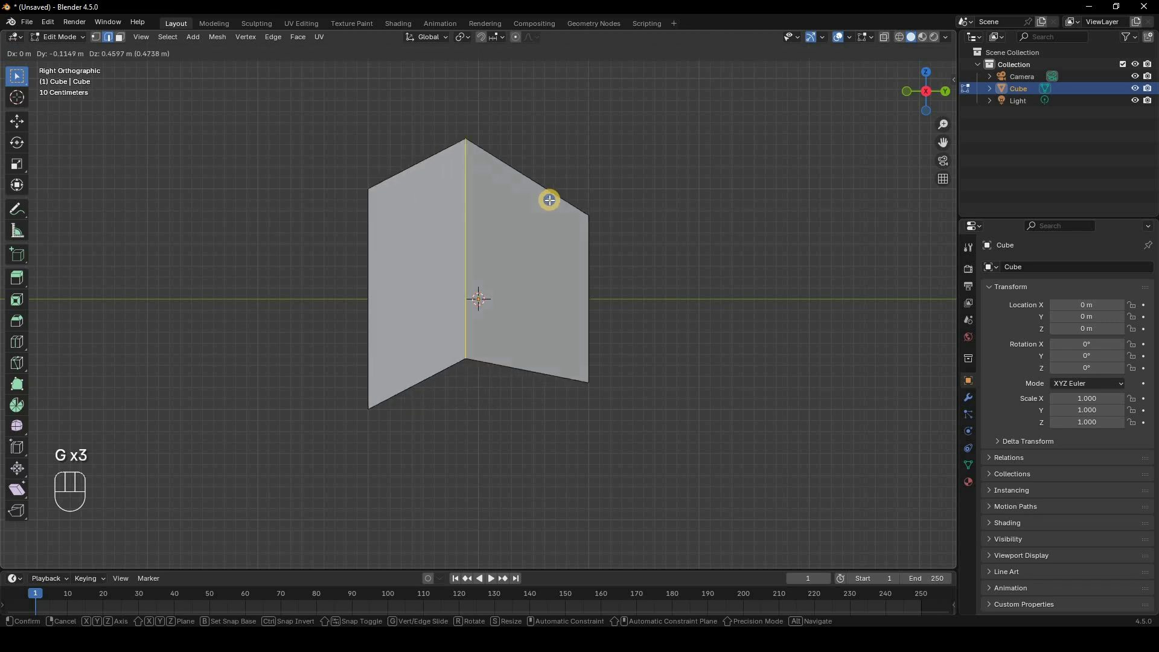
right_click(693, 211)
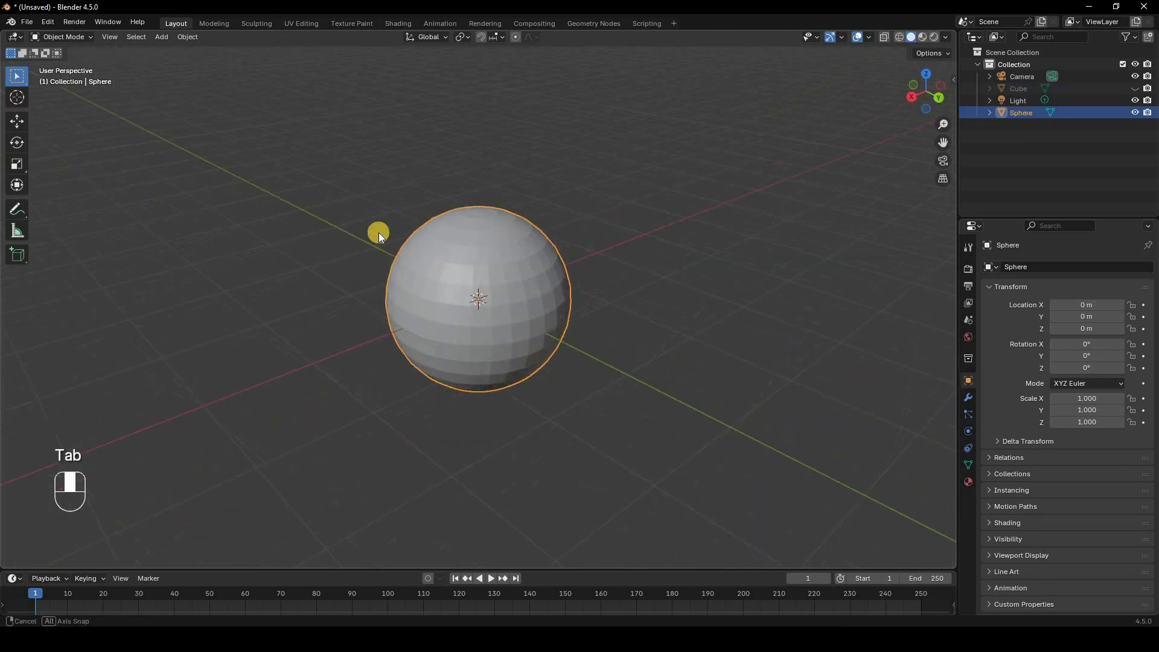
Enter Edit Mode on the sphere and view it from an angled perspective.
middle_click_drag(589, 287, 603, 295)
key("Tab")
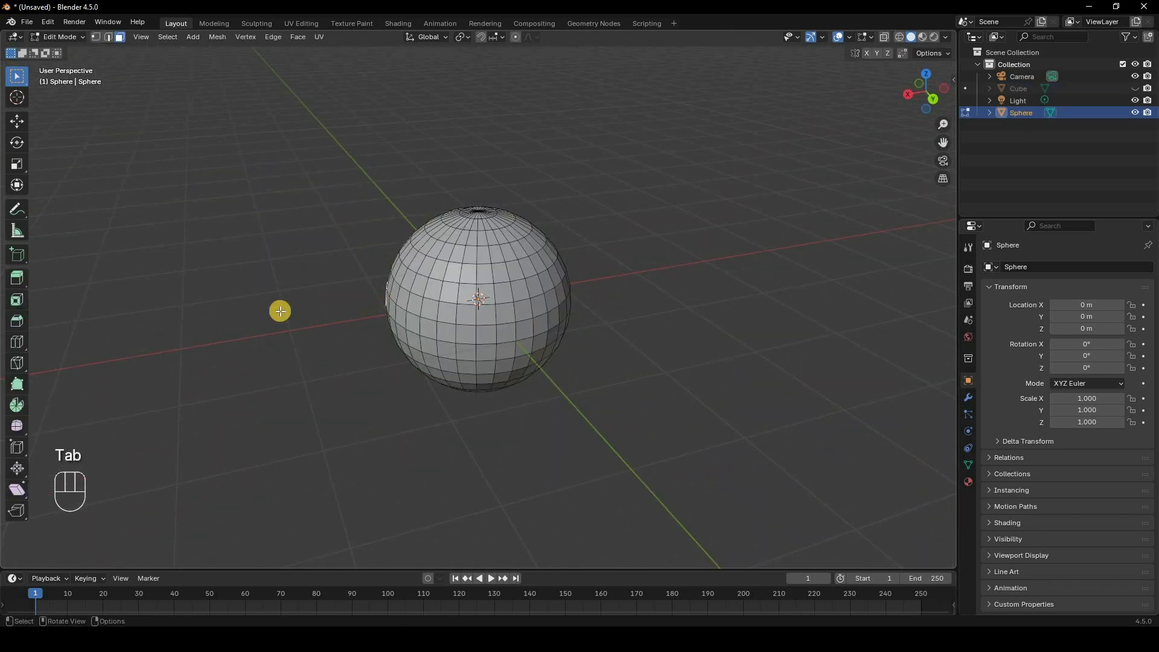